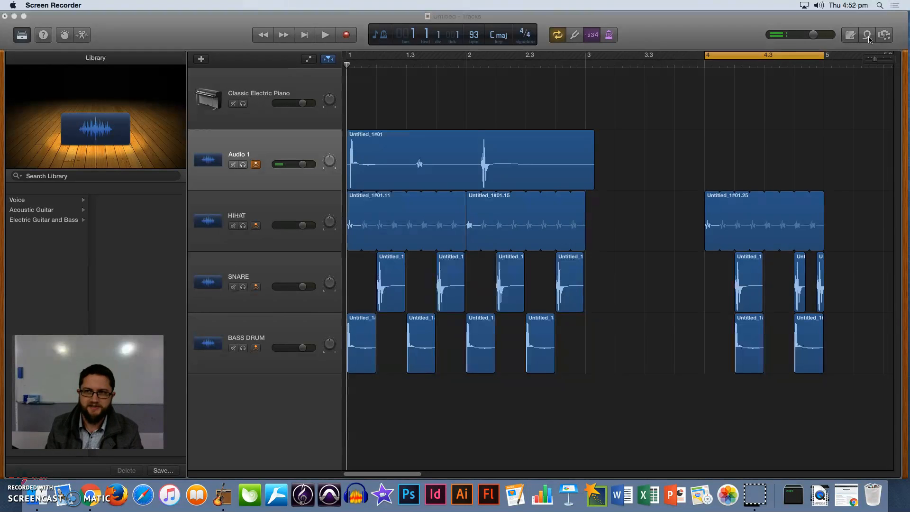
Step: Show the Apple Loops browser and search it for "jamaica"
click(867, 36)
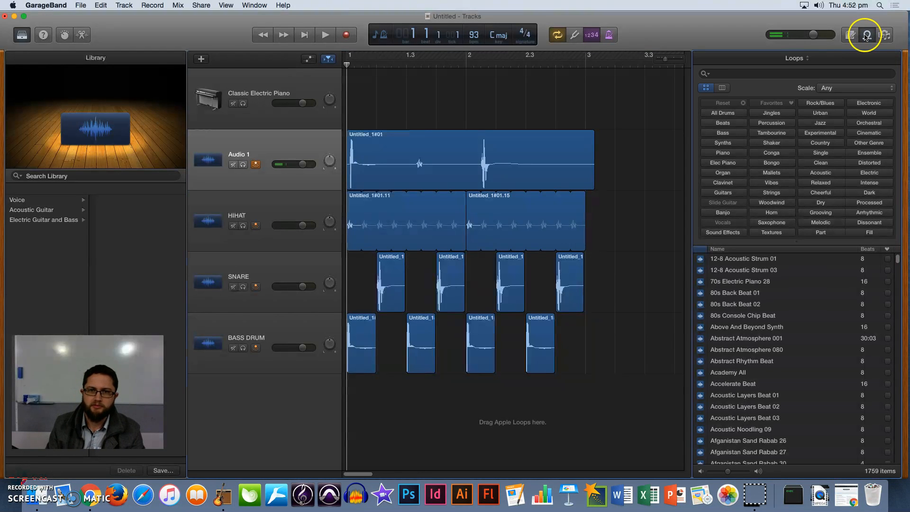
click(814, 73)
text(jamaica)
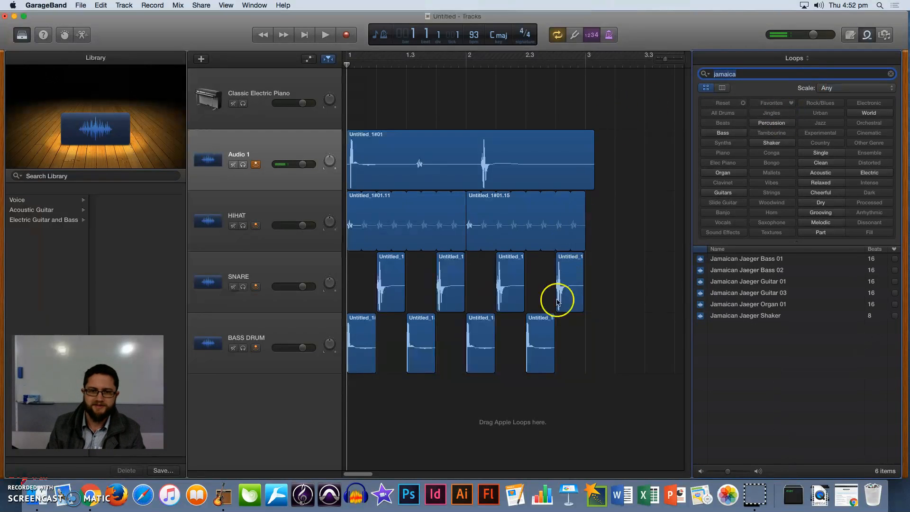
Step: Delete all the audio and drum regions in the opening bars, keeping only the drum pattern in bar 4
drag(361, 473, 386, 478)
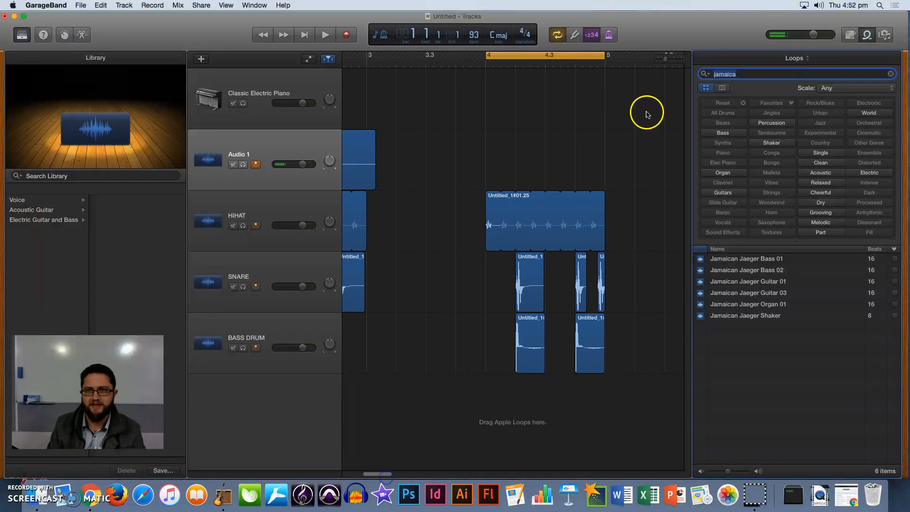
drag(665, 58, 664, 59)
drag(378, 475, 358, 475)
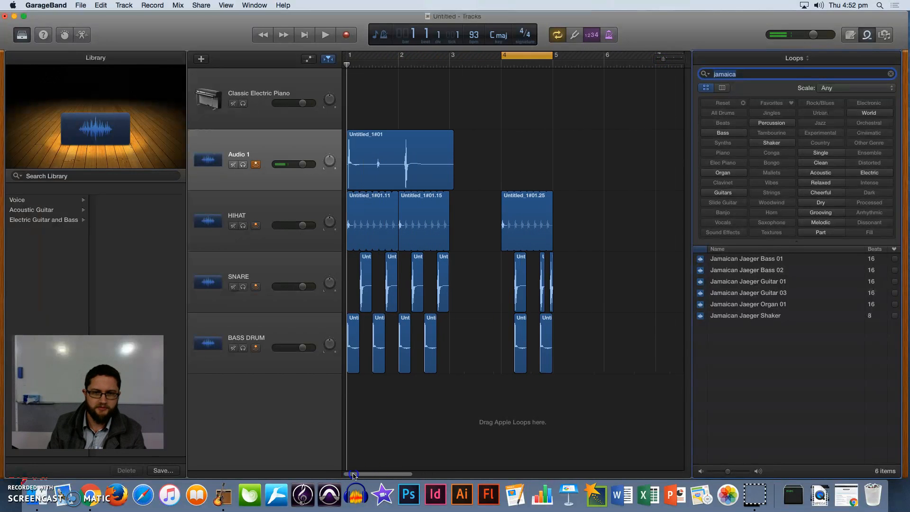
drag(350, 107, 461, 429)
key(Delete)
Step: Copy the bar 4 hi-hat, snare and bass drum pattern so it fills bars 1 to 4, and turn cycling off
drag(481, 155, 556, 374)
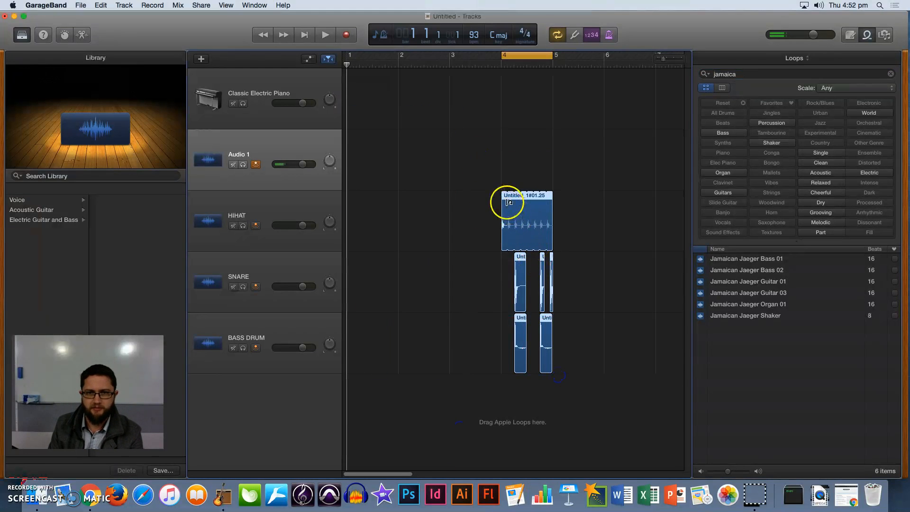
mouse_move(507, 197)
mouse_down()
mouse_move(350, 206)
mouse_move(353, 219)
mouse_move(345, 189)
mouse_move(503, 203)
mouse_up()
click(557, 35)
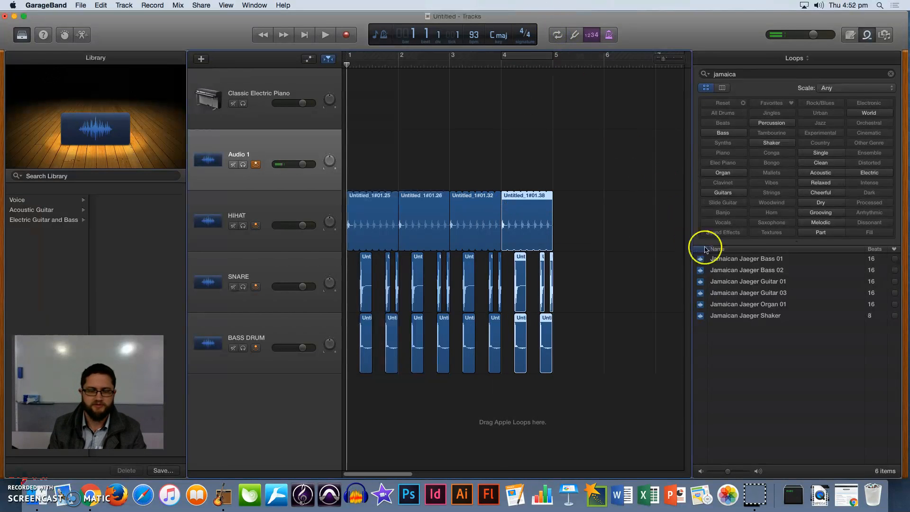
Step: Preview the Jamaican Jaeger Bass 01 loop and add it as a new track starting at bar 1
click(748, 260)
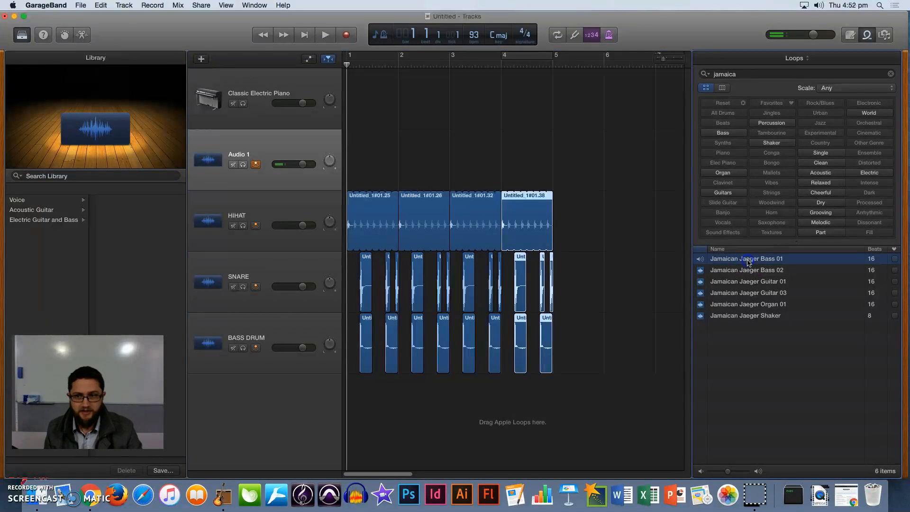
click(747, 261)
drag(681, 274, 362, 402)
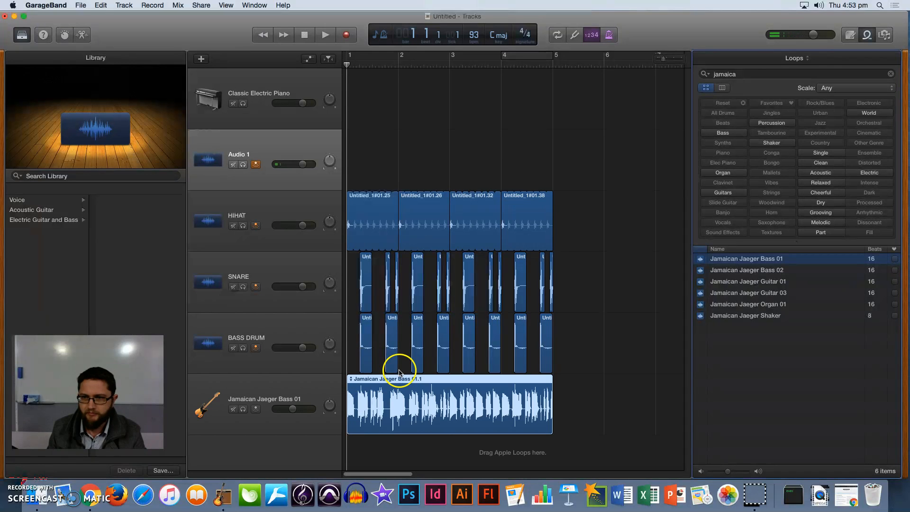
Step: Preview the Jamaican Jaeger Guitar 01 loop and add it as a new track starting at bar 1
click(754, 284)
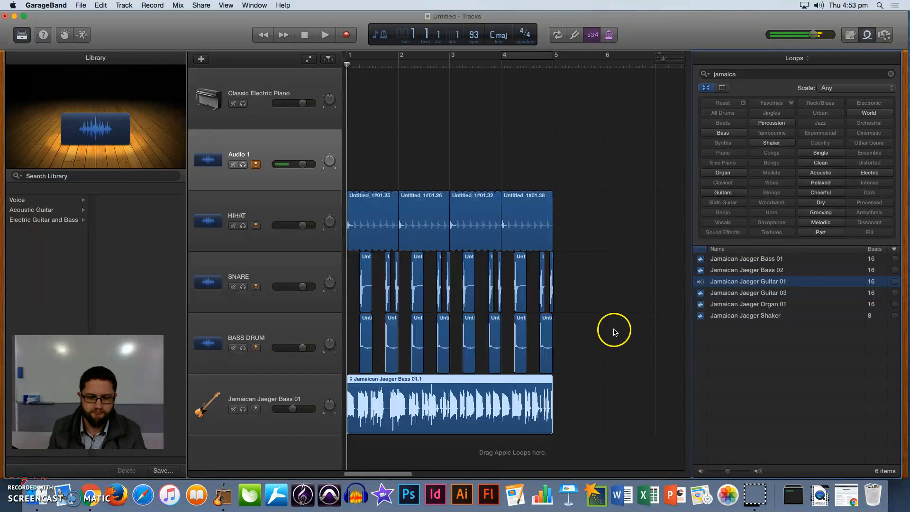
key(space)
key(space)
drag(758, 285, 370, 461)
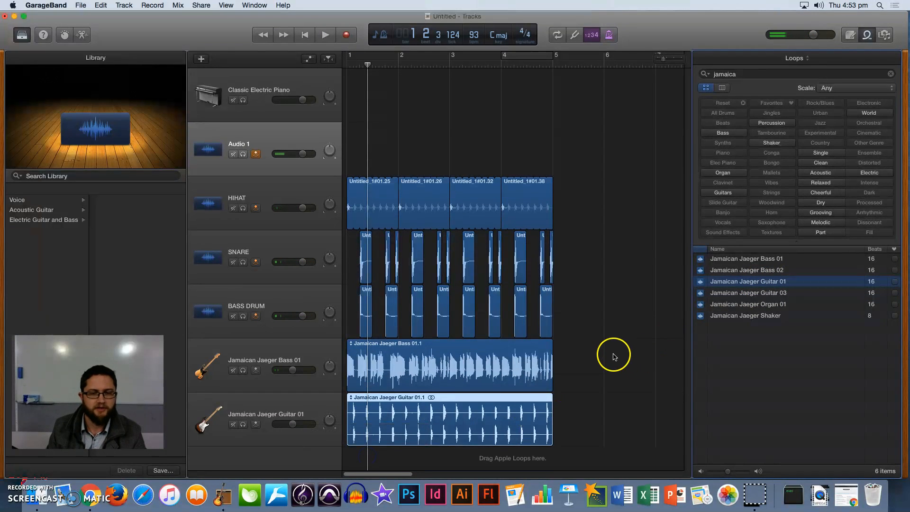
Step: Preview the Jamaican Jaeger Organ 01 loop and add it as a new track starting at bar 1
click(747, 307)
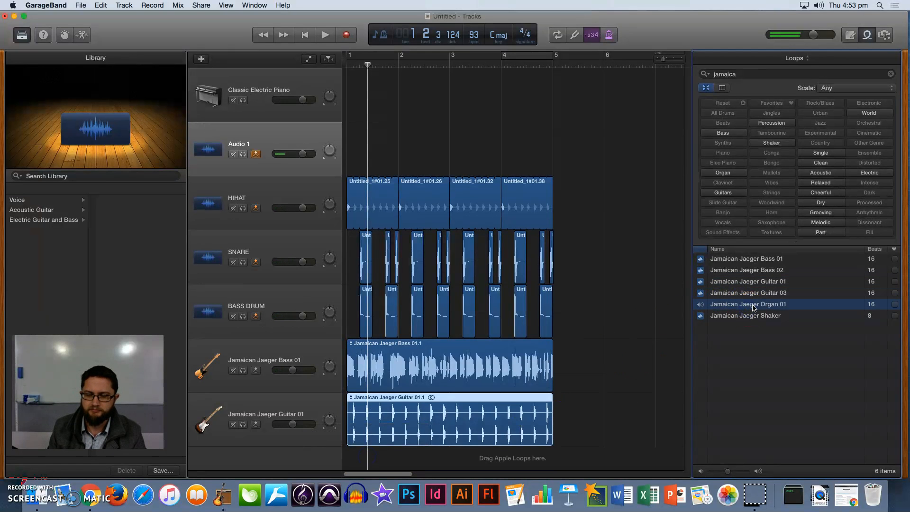
drag(753, 307, 362, 460)
click(410, 409)
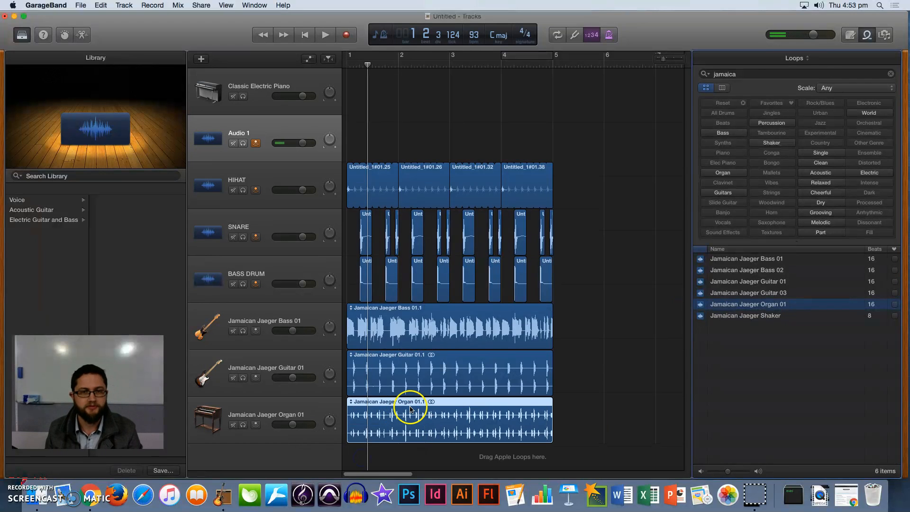
Step: Play the arrangement from the start, slightly lowering the volume of the guitar and organ loop tracks, and return to bar 1
key(Return)
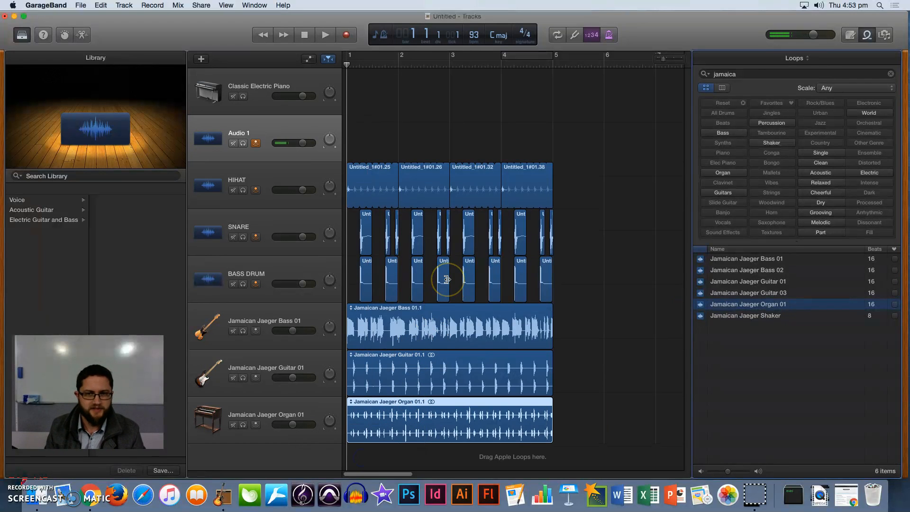
key(space)
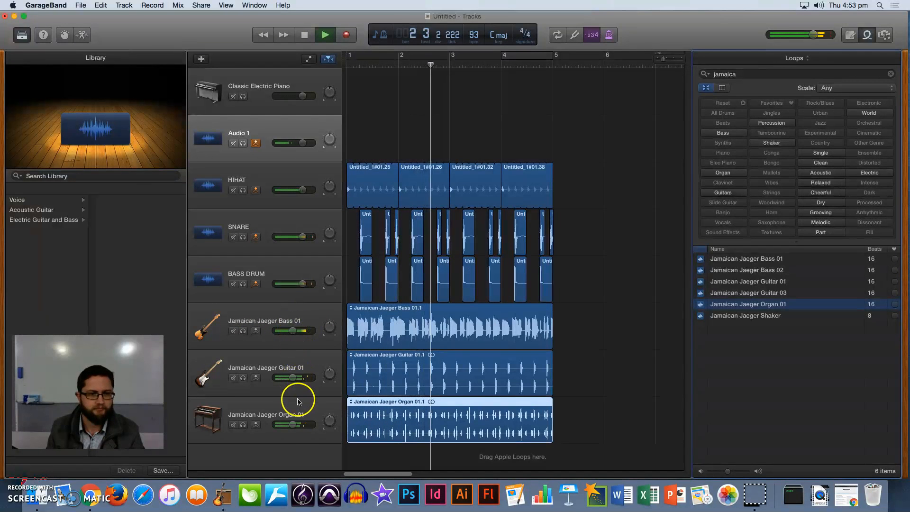
drag(295, 378, 290, 377)
drag(291, 425, 290, 425)
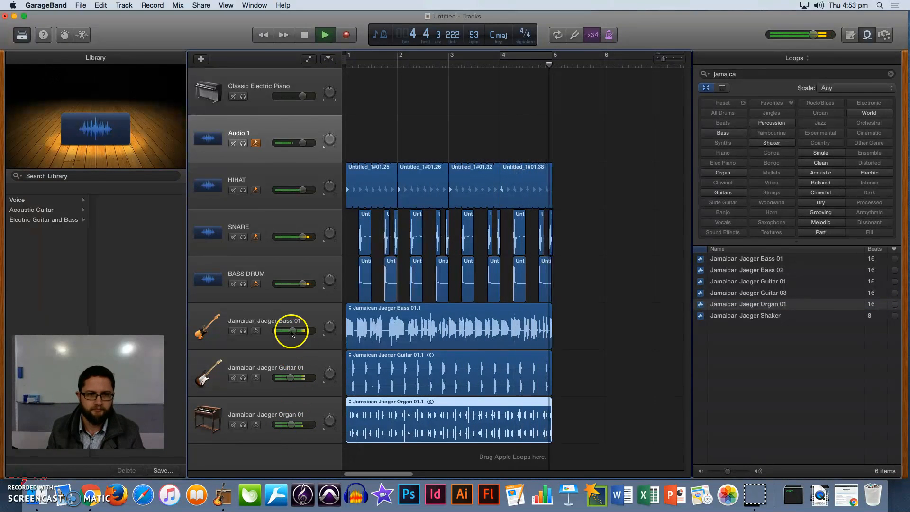
key(Return)
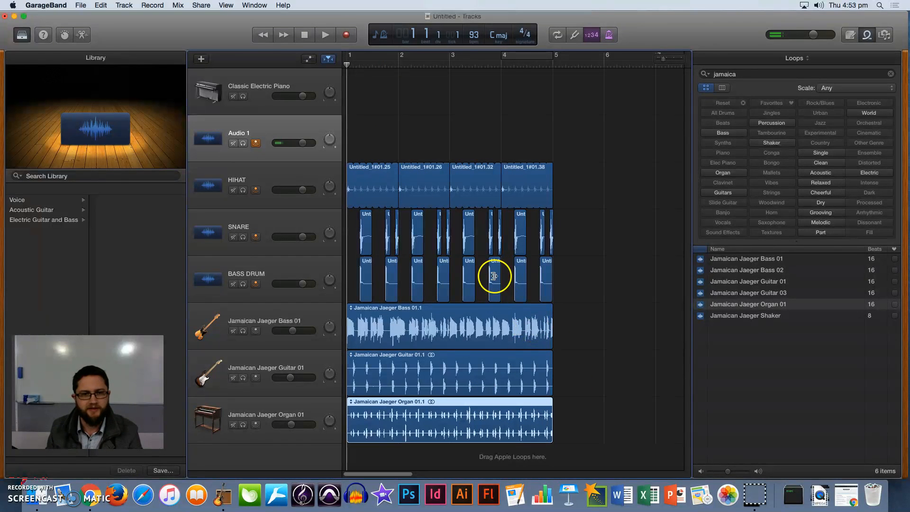
Step: Mute the Jamaican Jaeger bass, guitar and organ tracks and delete the empty Audio 1 track
drag(606, 450, 451, 327)
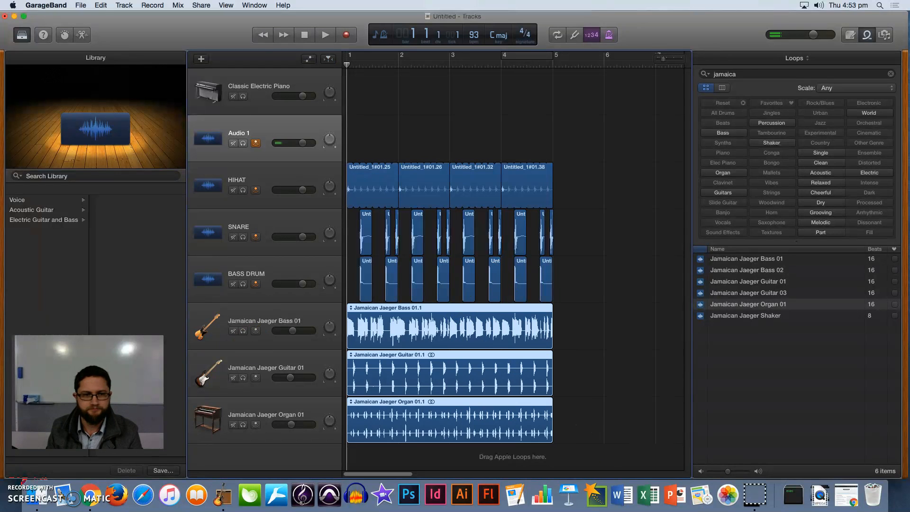
click(233, 330)
click(233, 378)
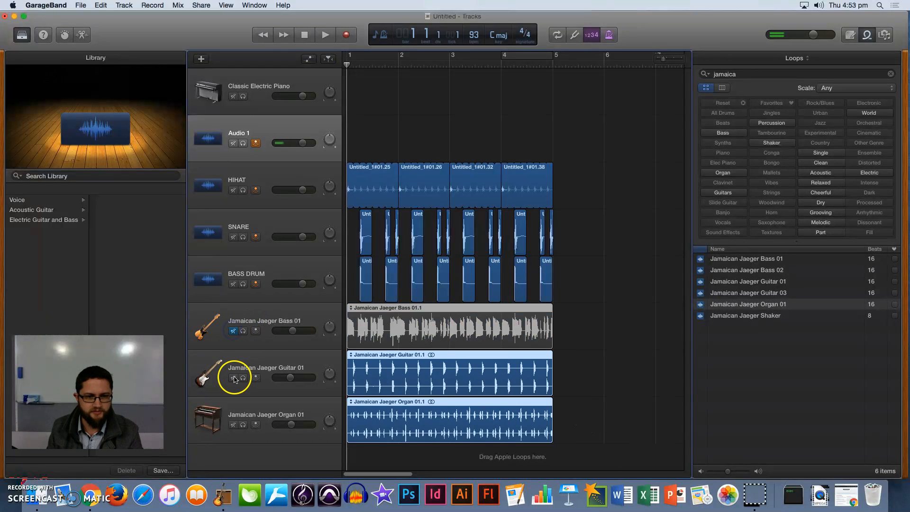
click(233, 425)
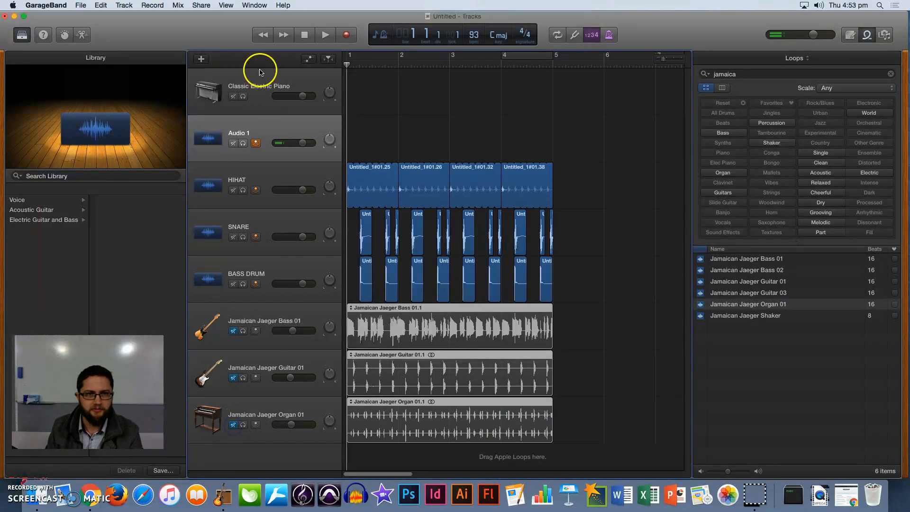
click(290, 134)
key(super+BackSpace)
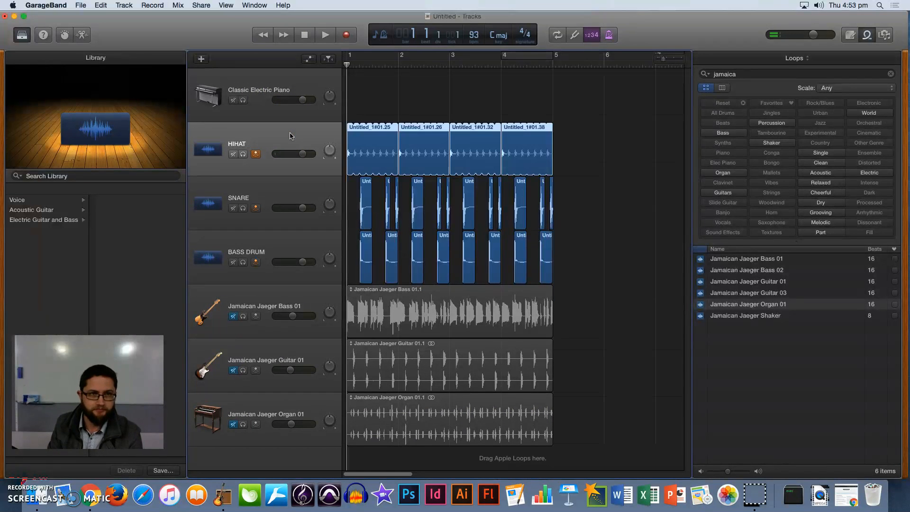
Step: Change the Classic Electric Piano track's instrument to Fingerstyle Bass and record a two-bar bass line from bar 1
click(289, 85)
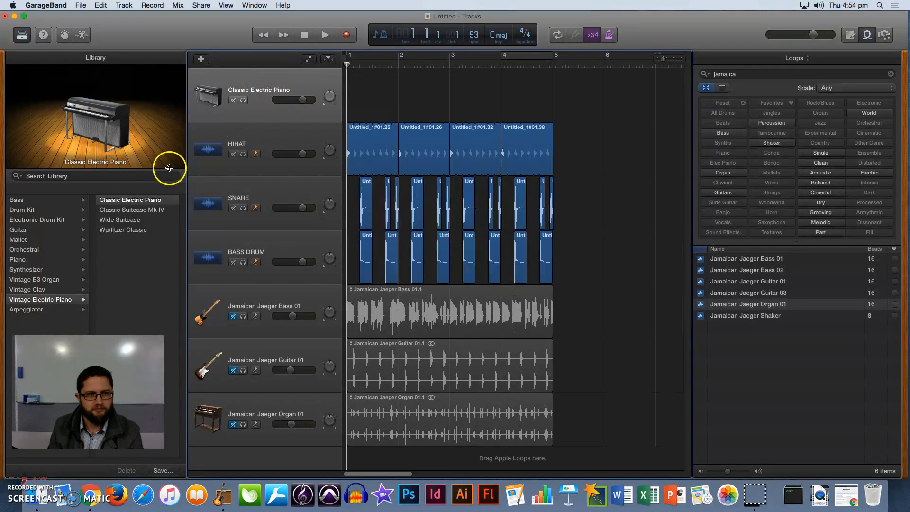
click(19, 201)
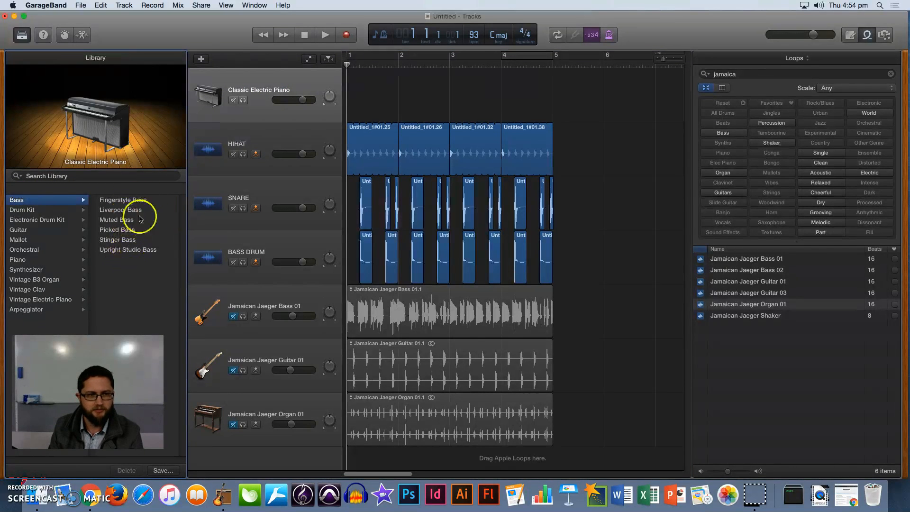
click(126, 201)
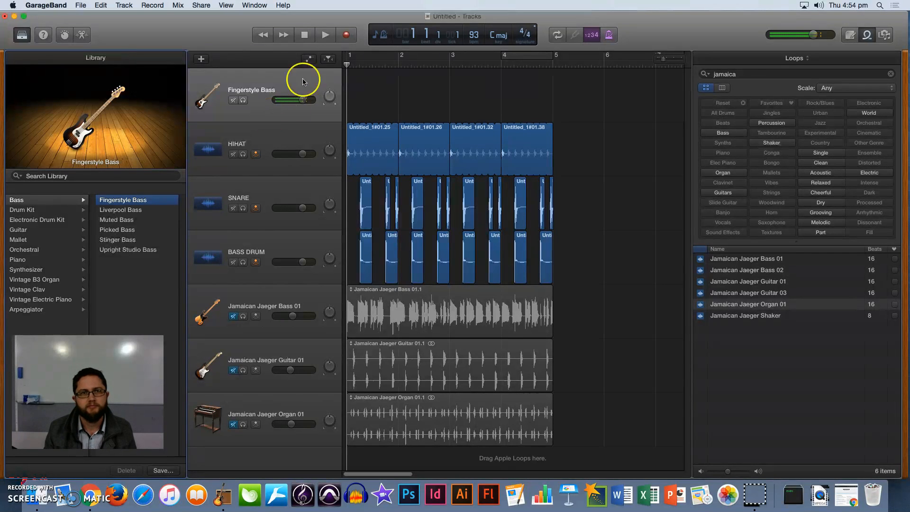
click(348, 36)
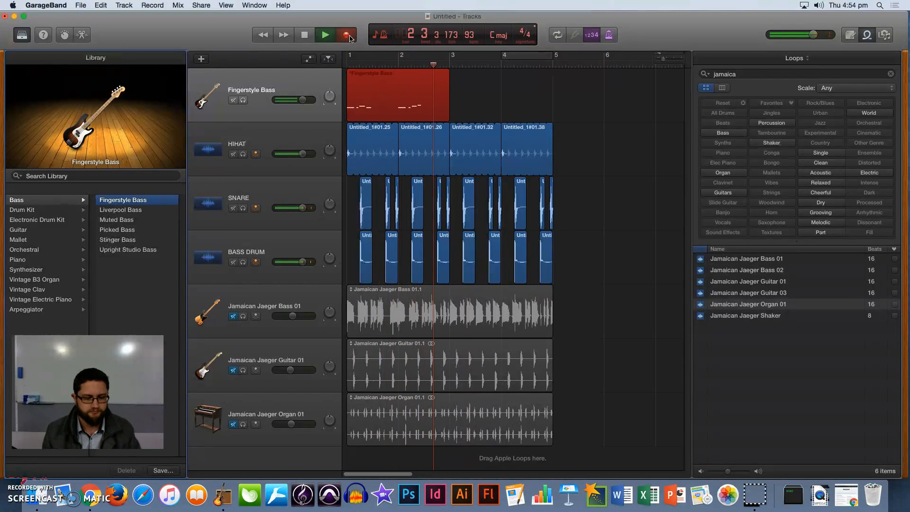
key(space)
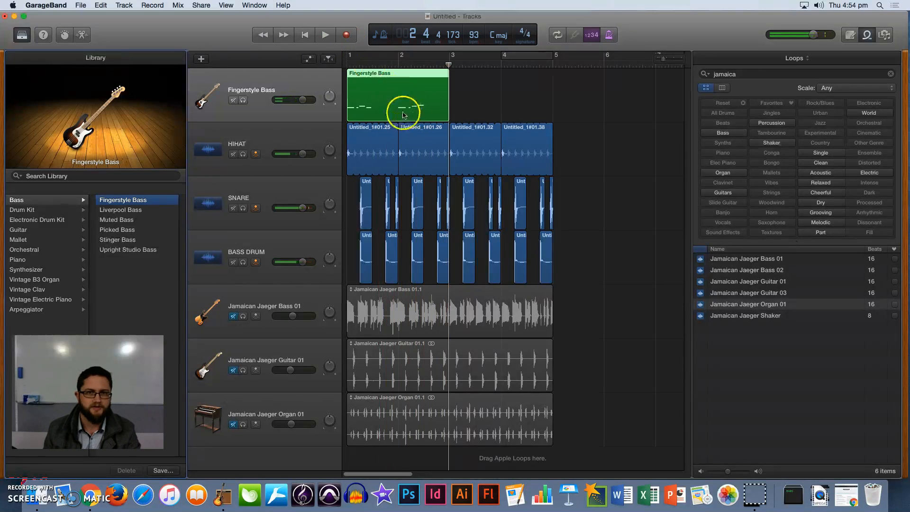
Step: Split the Fingerstyle Bass region at bar 2 and move its second half to bar 1, replacing the first half
click(399, 66)
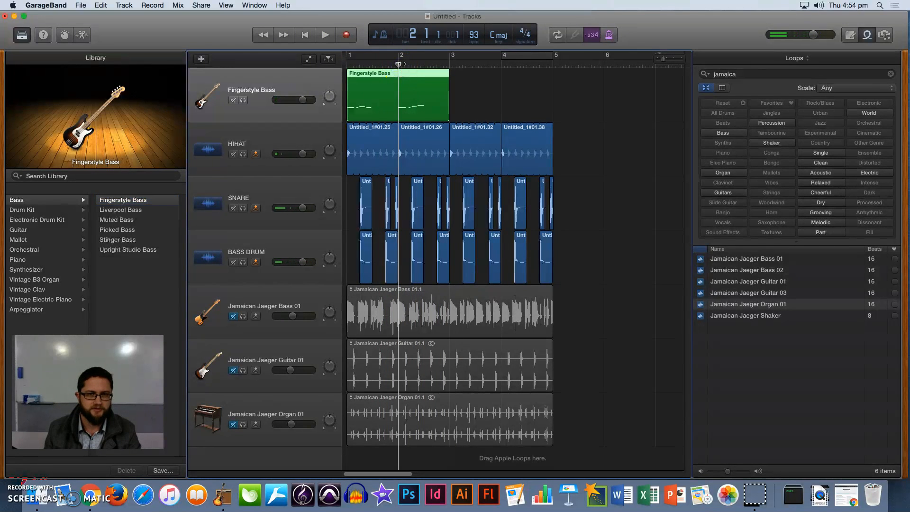
mouse_move(397, 64)
mouse_down()
mouse_move(359, 66)
mouse_move(417, 69)
mouse_move(400, 68)
mouse_up()
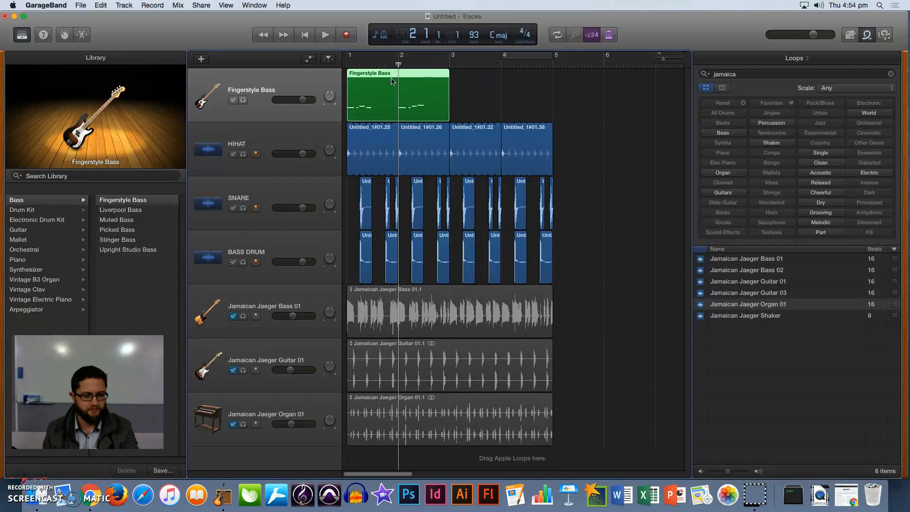
key(super+t)
click(374, 93)
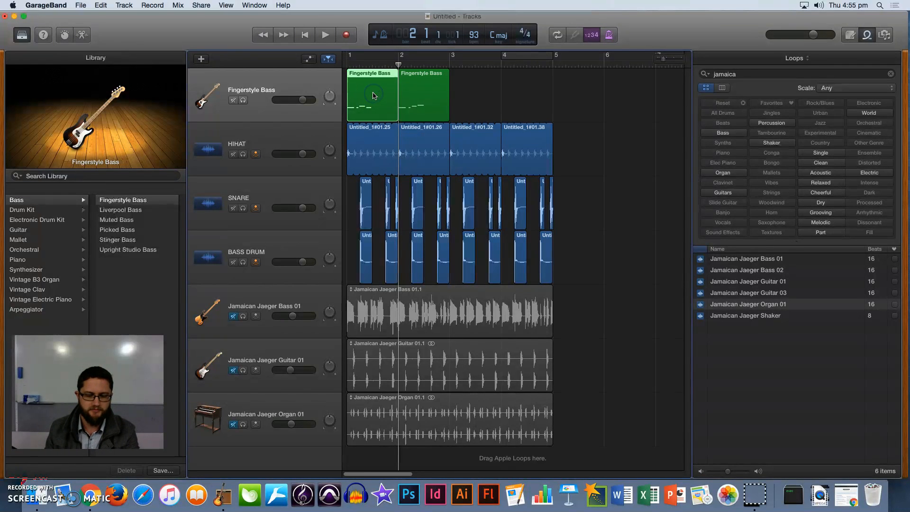
drag(424, 95, 378, 91)
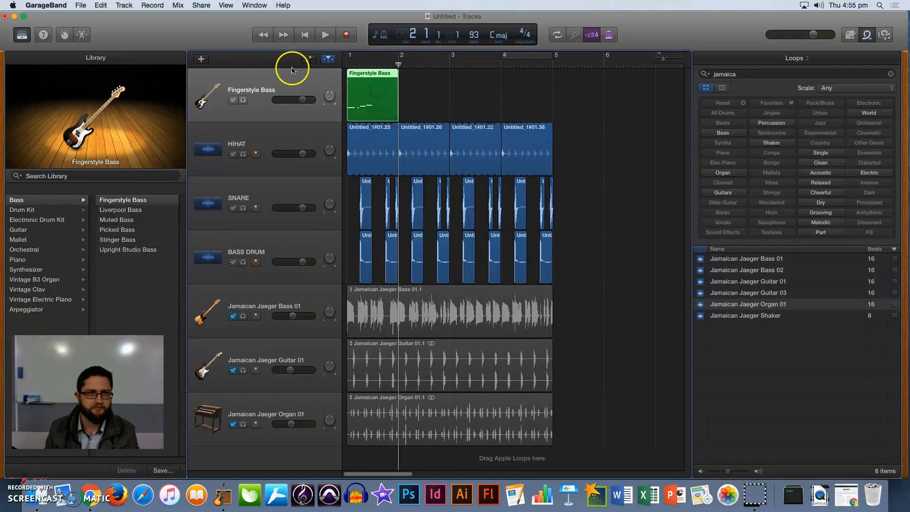
Step: Add a software instrument track and set its sound to the Jazz Organ from the Vintage B3 Organ category
click(203, 59)
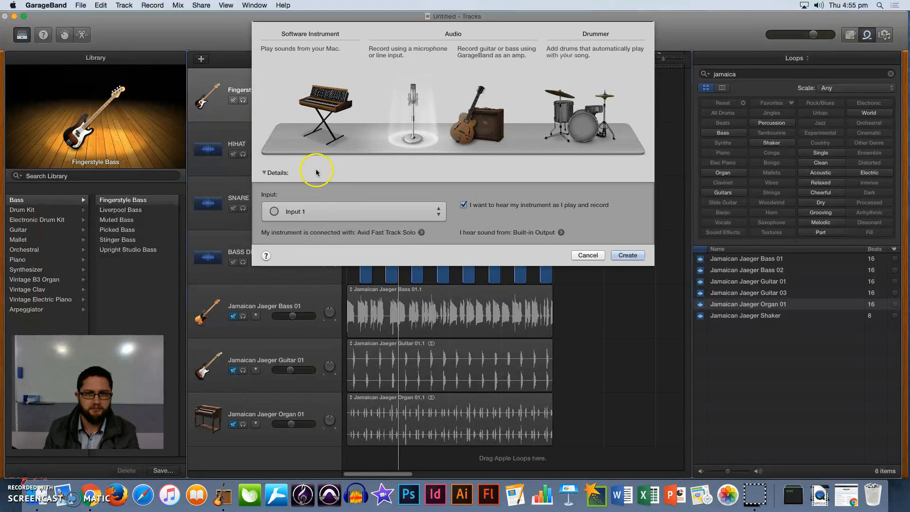
click(331, 100)
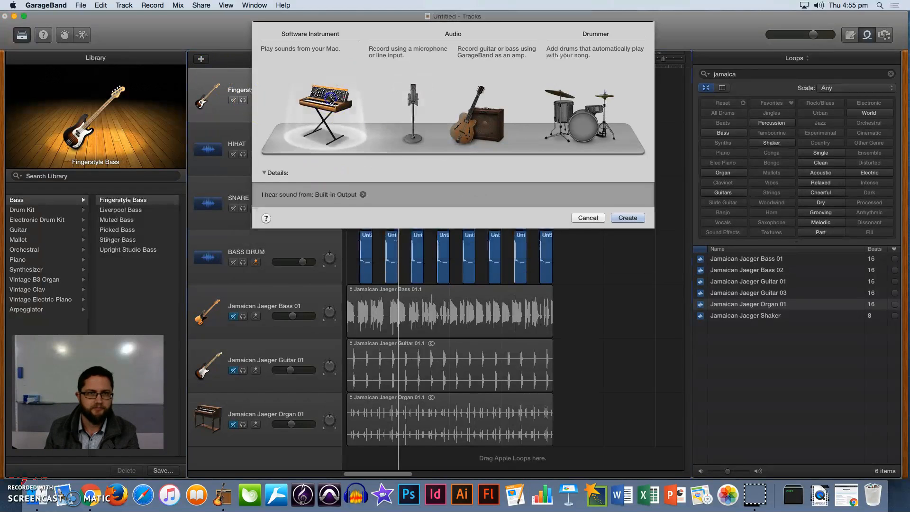
click(628, 218)
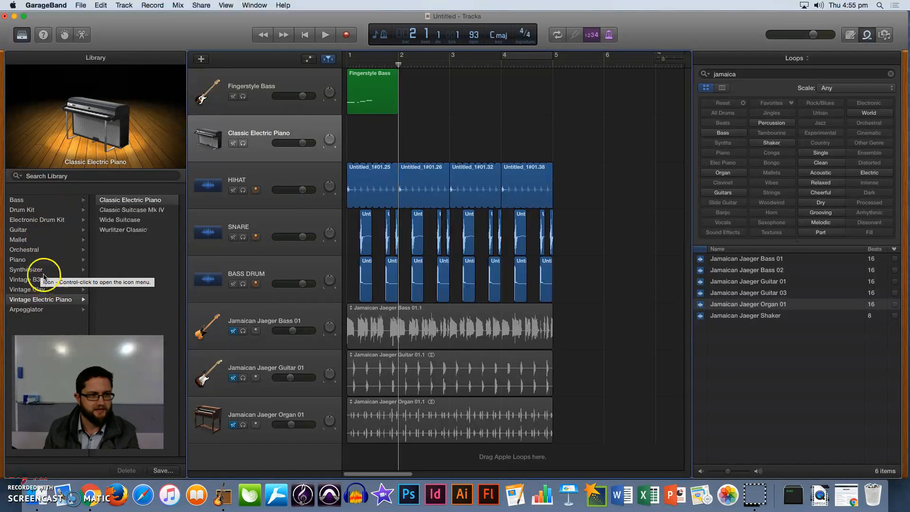
click(37, 260)
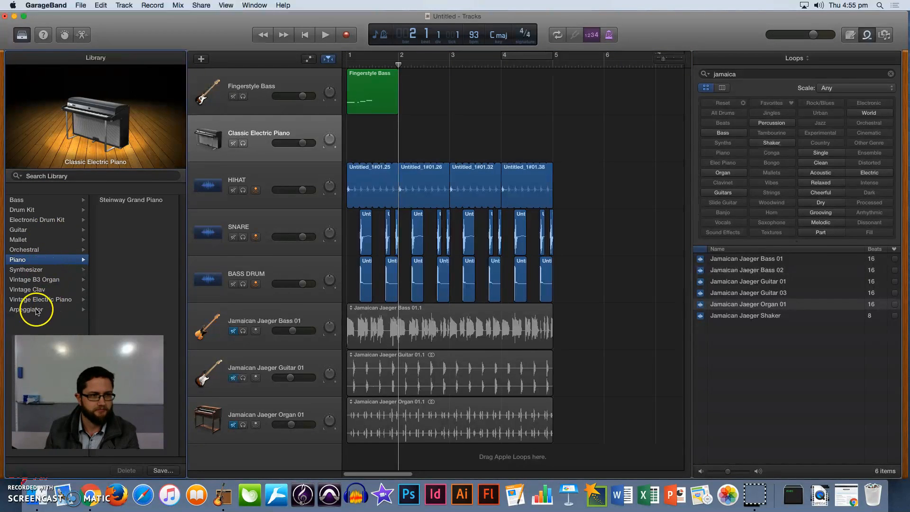
click(31, 279)
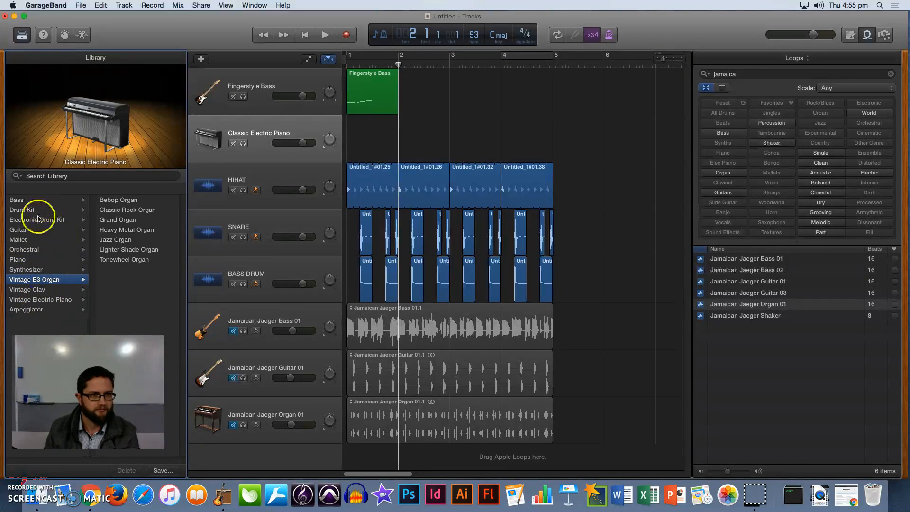
click(120, 241)
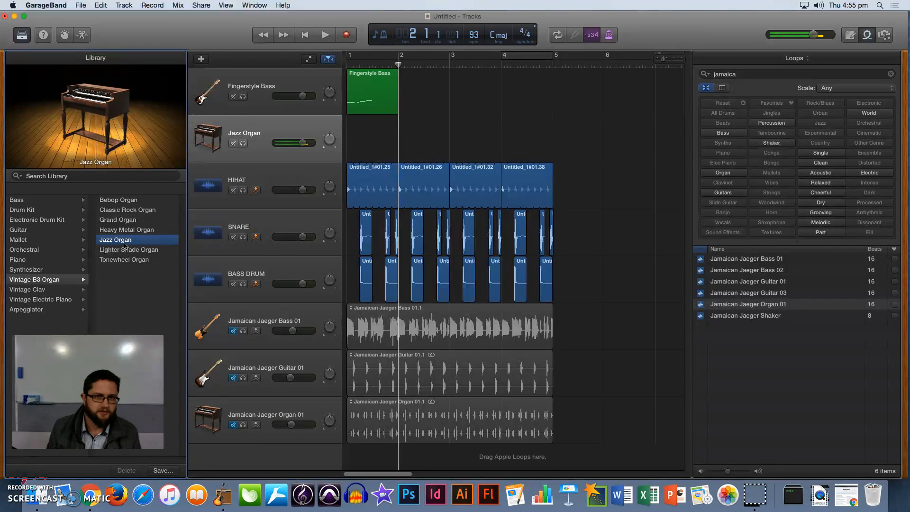
Step: Record a two-bar part of off-beat C major chords on the Jazz Organ track, starting from bar 1
key(Return)
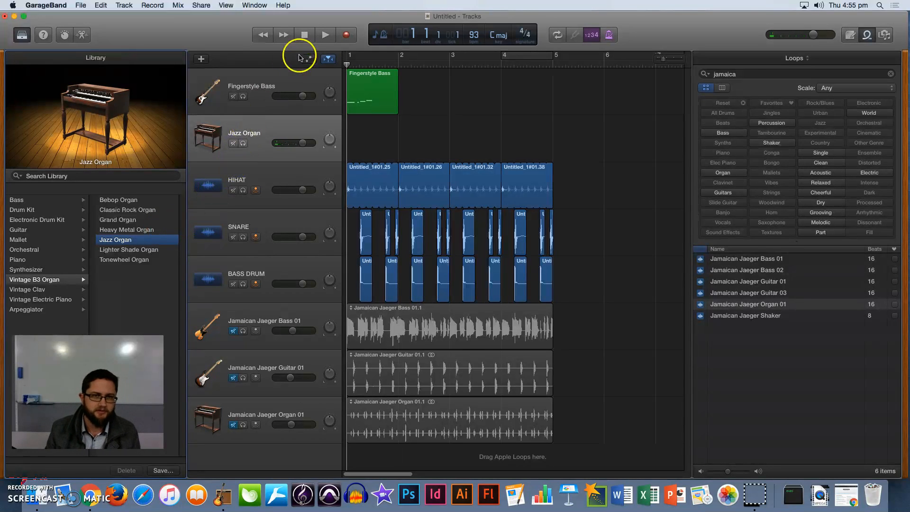
click(346, 35)
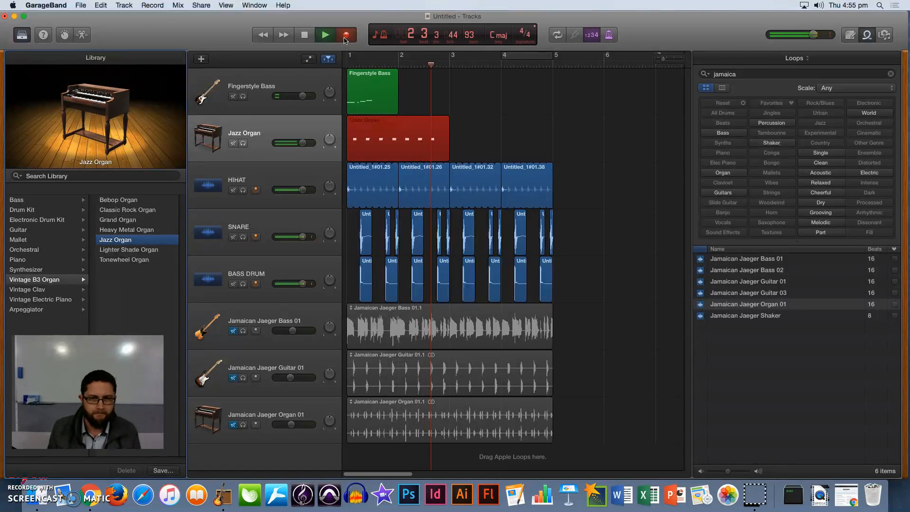
click(344, 37)
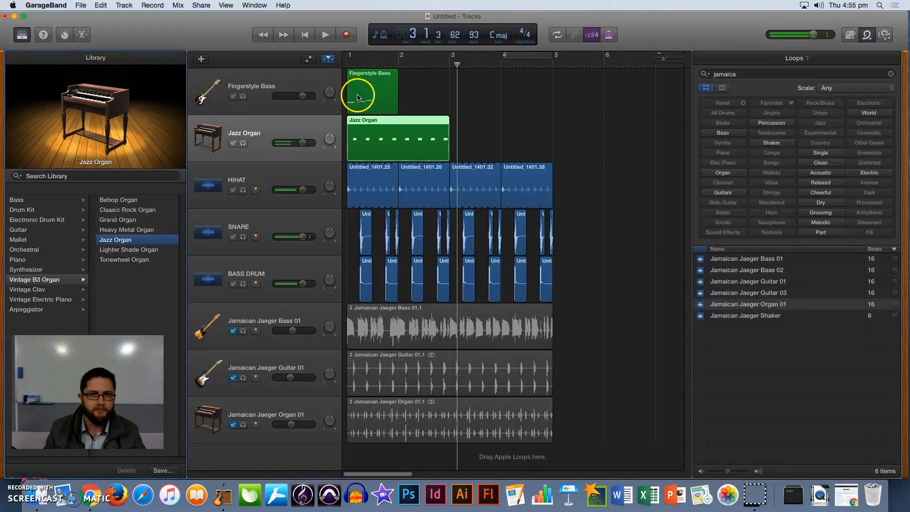
Step: Split the Jazz Organ region at bar 2, delete its second half and play the arrangement from bar 1
click(396, 63)
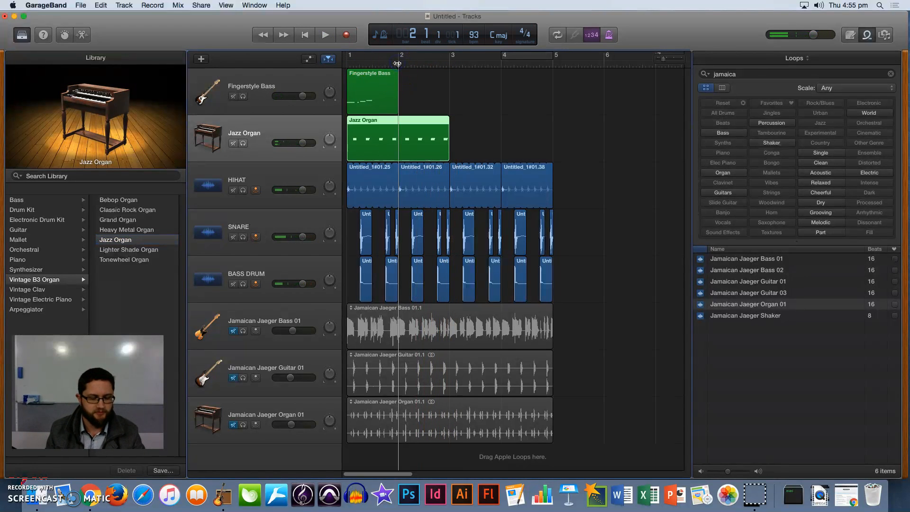
key(super+t)
key(Delete)
key(Return)
key(space)
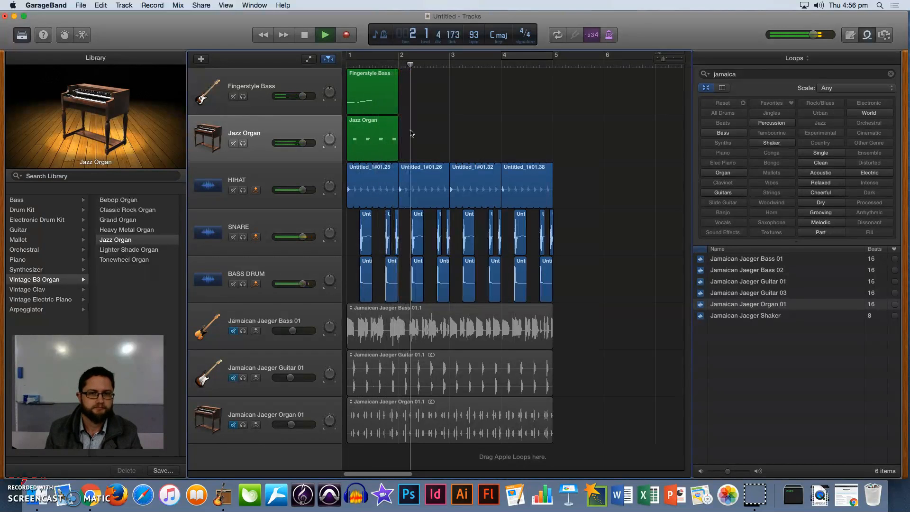
key(space)
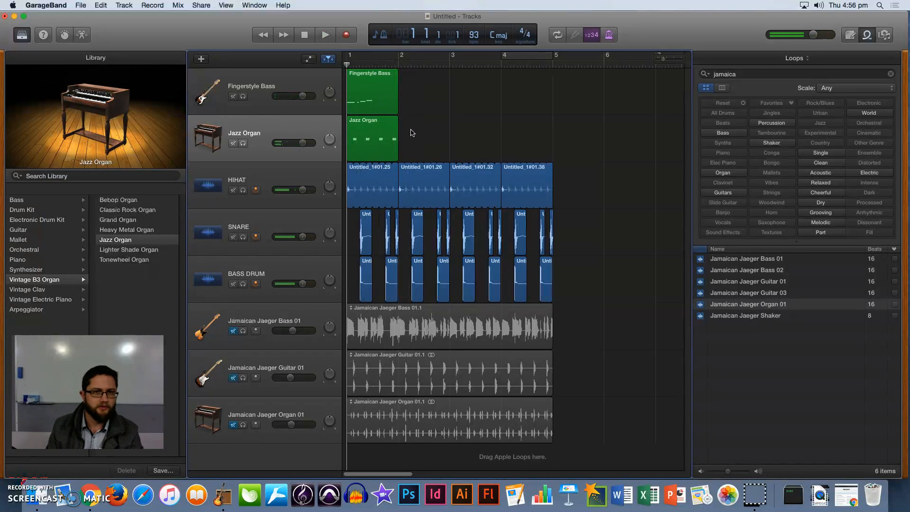
Step: Try looping the one-bar Fingerstyle Bass and Jazz Organ regions to bar 5 with a playback, and pull both back to bar 2
click(374, 88)
shift+click(380, 134)
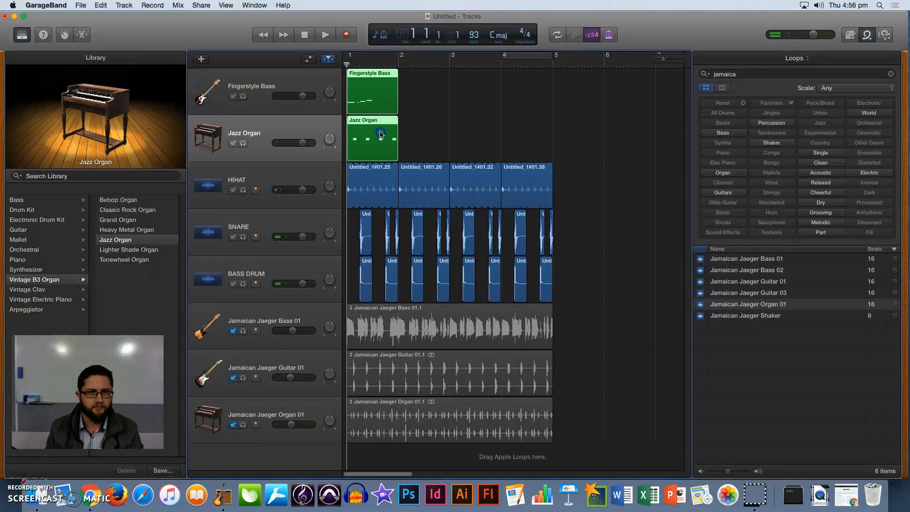
drag(399, 74, 552, 69)
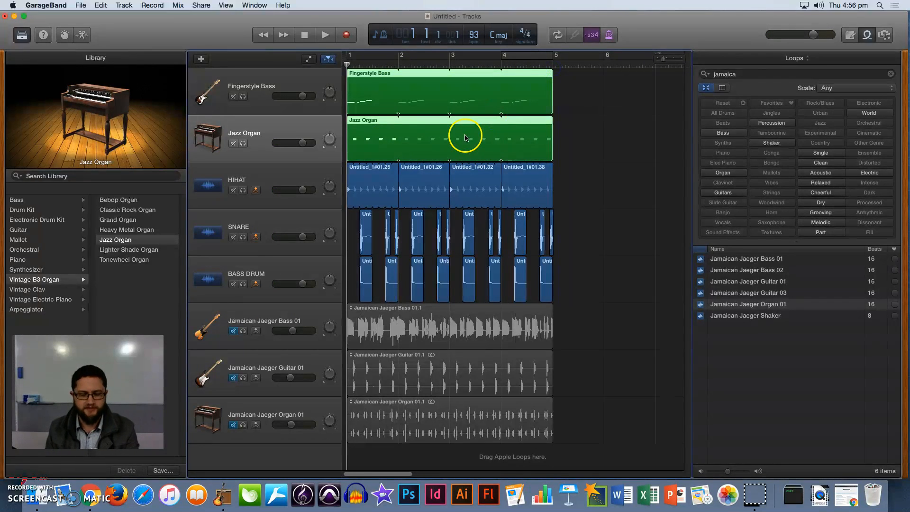
key(space)
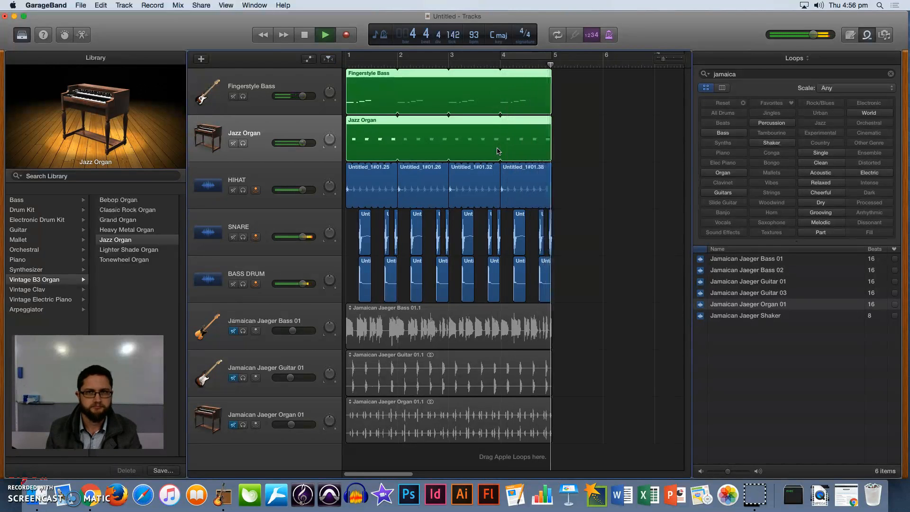
key(space)
key(Return)
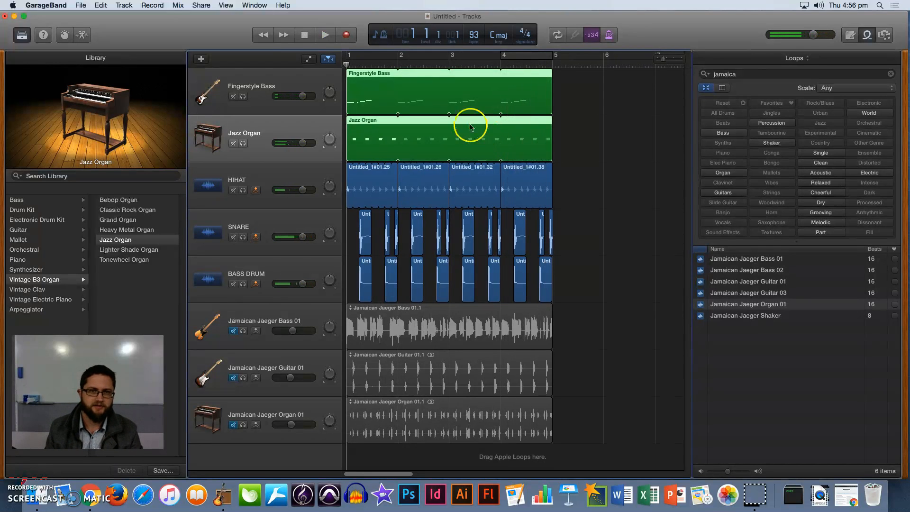
drag(545, 72, 394, 102)
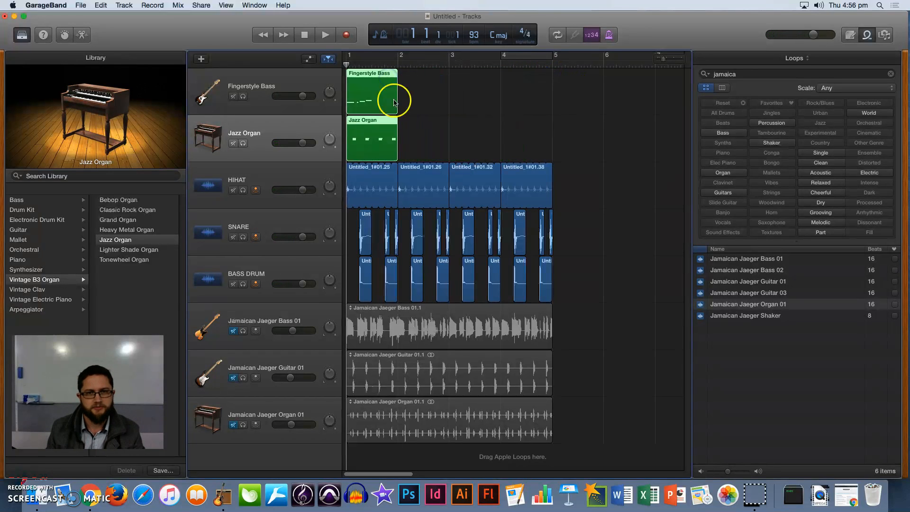
mouse_move(396, 70)
mouse_down()
mouse_move(552, 75)
mouse_move(398, 76)
mouse_up()
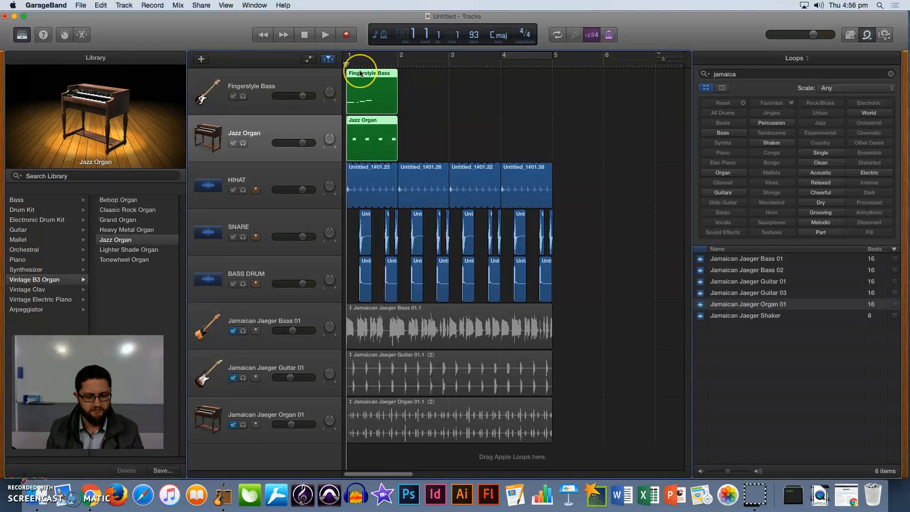
Step: Copy the Fingerstyle Bass and Jazz Organ regions to bar 2 and open the bass copy in the Piano Roll
drag(397, 74, 448, 76)
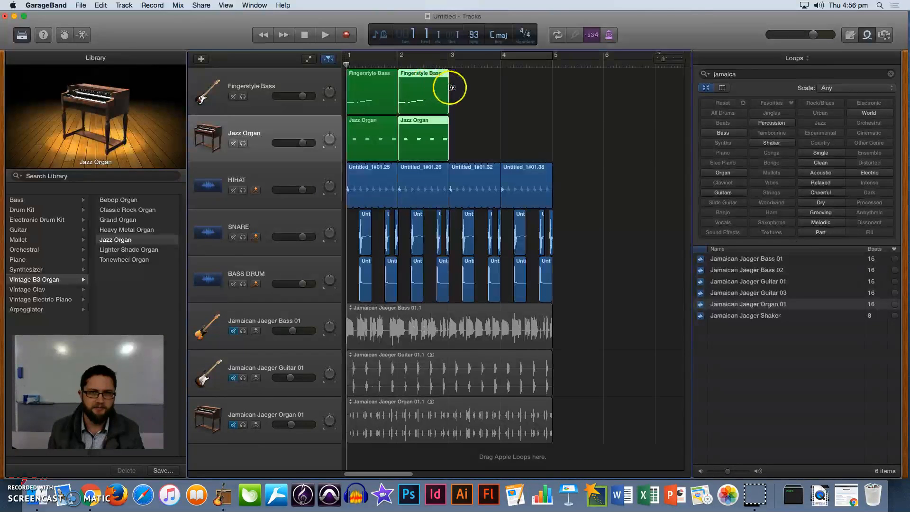
double_click(422, 75)
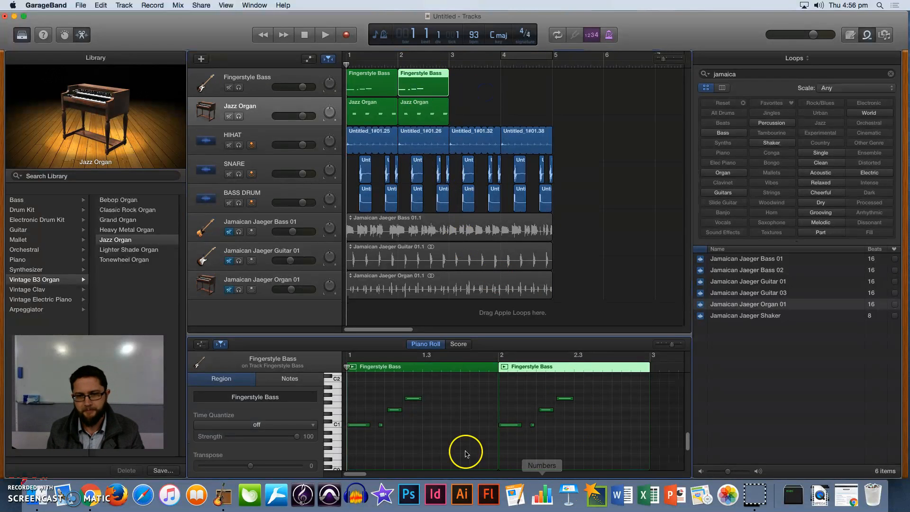
drag(355, 441, 432, 398)
click(459, 435)
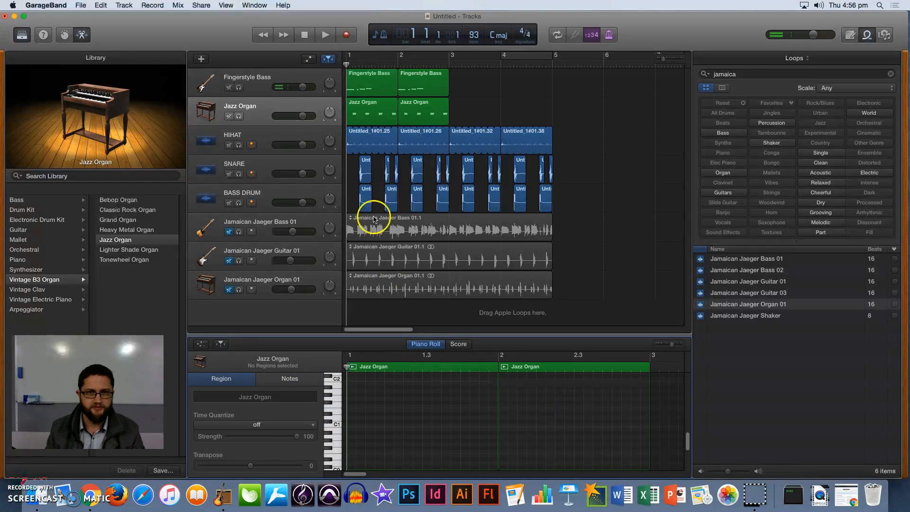
Step: Transpose all four notes of the bar 2 Fingerstyle Bass region up so the figure starts on F1
click(422, 81)
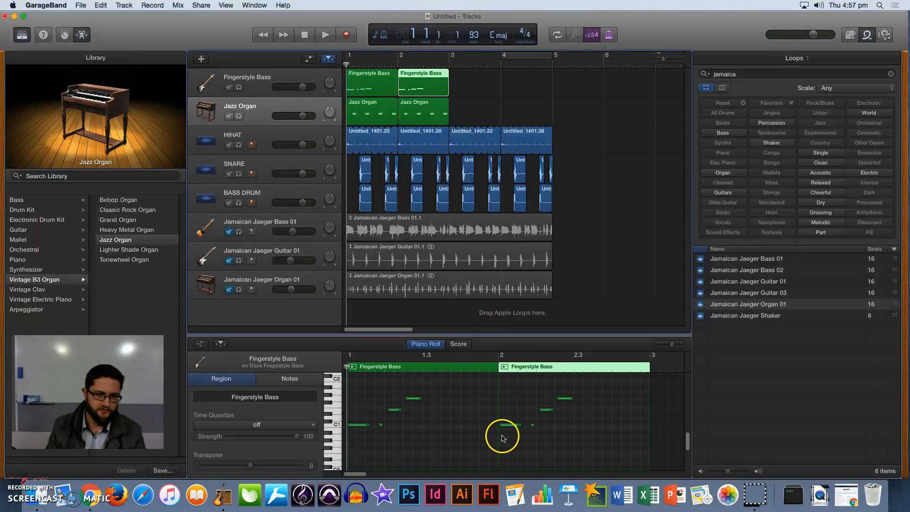
drag(496, 436, 582, 387)
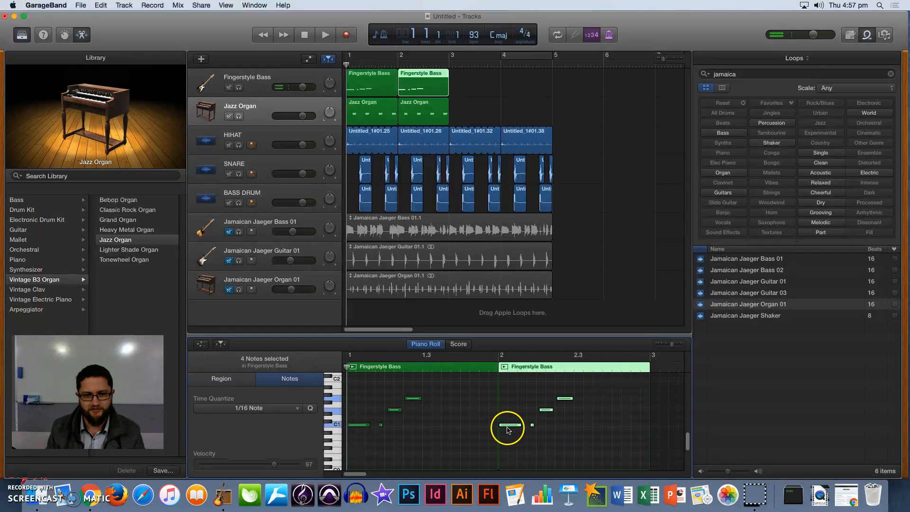
scroll(567, 416, up, 3)
scroll(565, 416, up, 2)
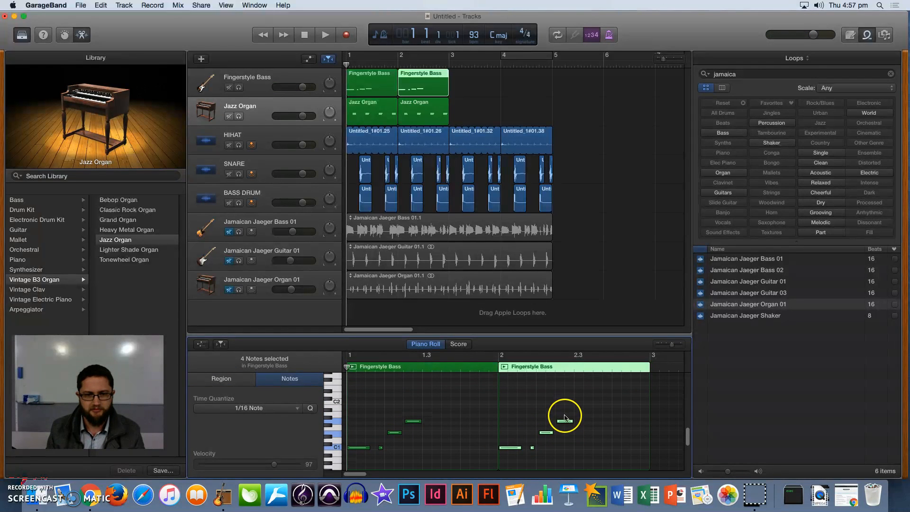
click(516, 448)
drag(516, 448, 516, 430)
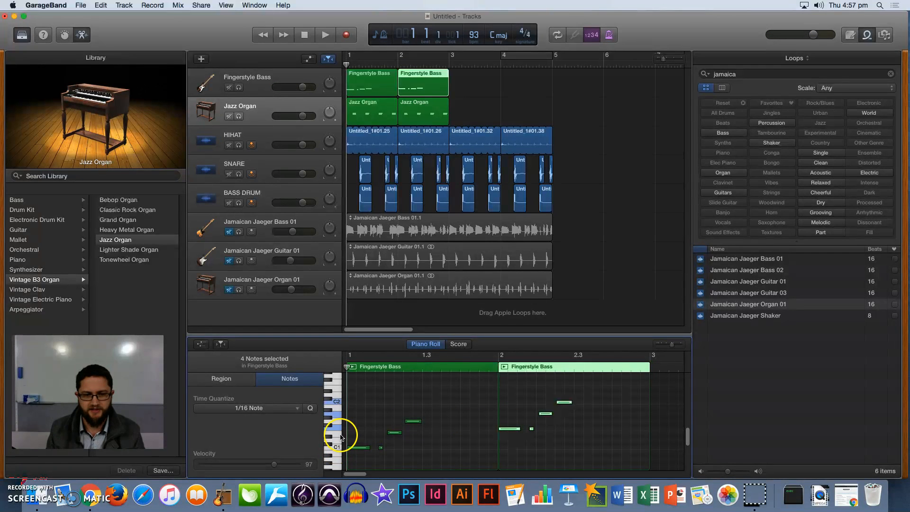
click(569, 428)
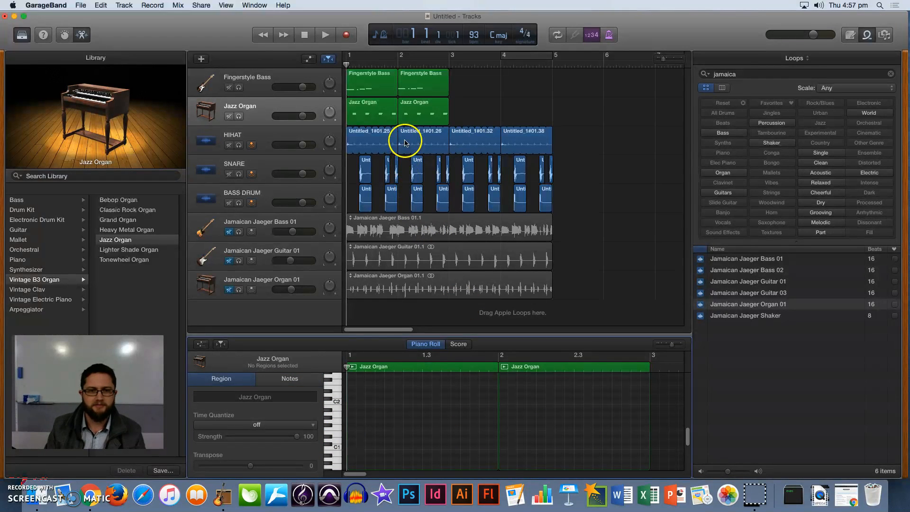
Step: Copy the four bar 2 bass notes to beat 3 of that bar, two semitones higher so they start on G1
click(421, 83)
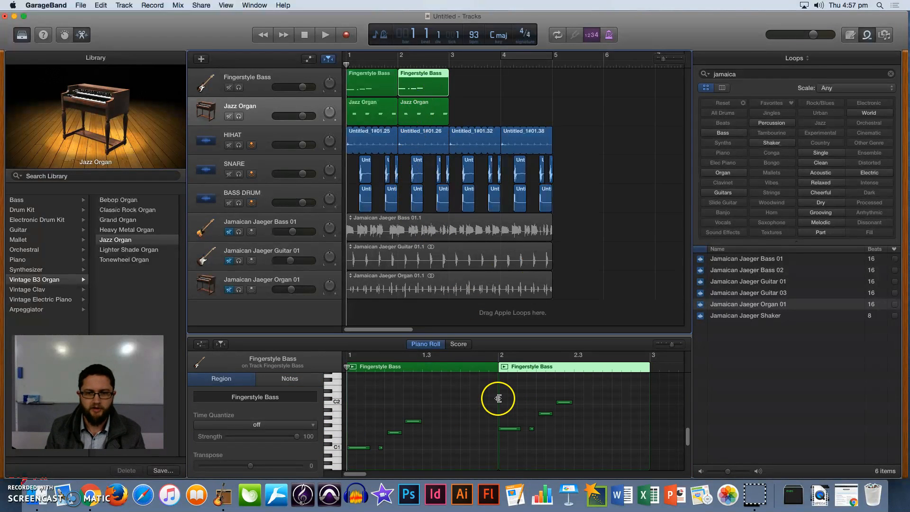
drag(511, 408, 565, 444)
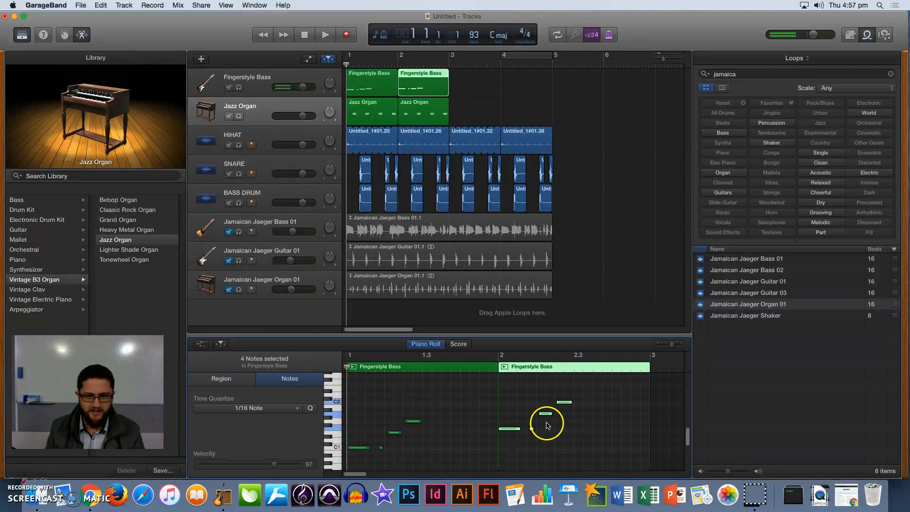
click(514, 430)
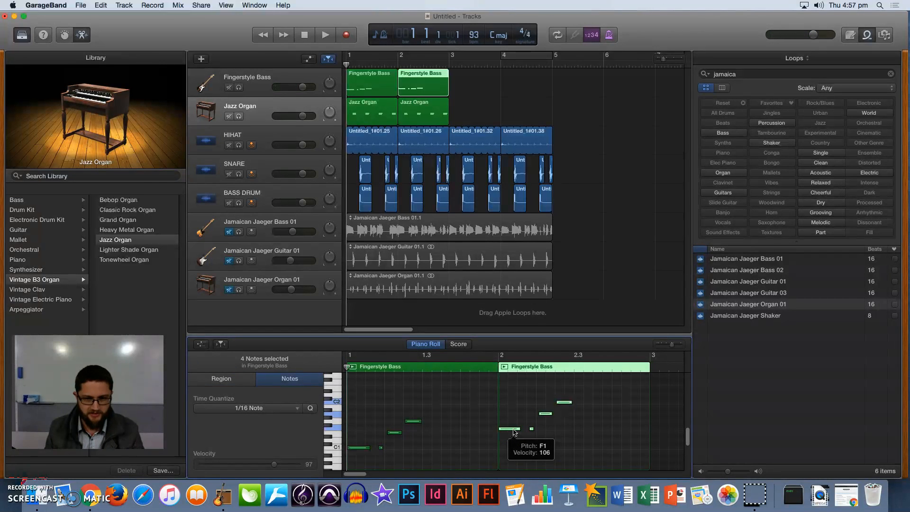
drag(514, 431, 588, 421)
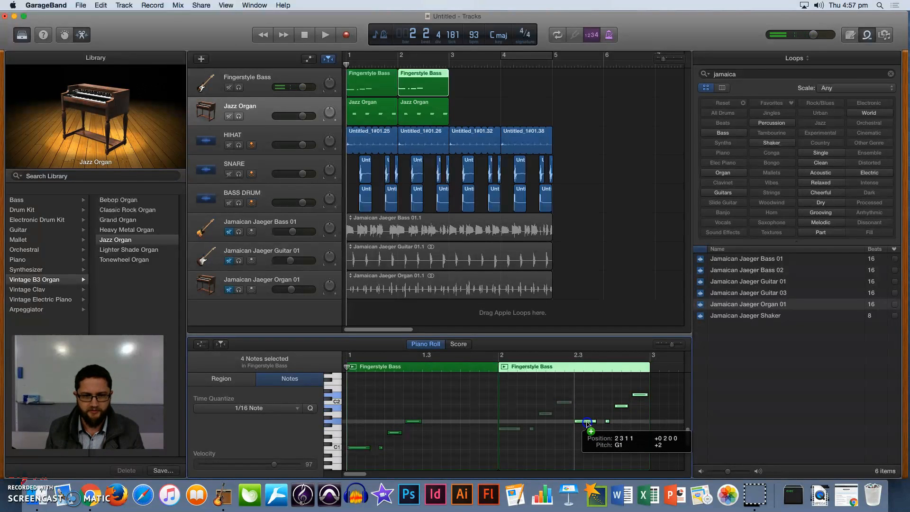
drag(587, 421, 588, 421)
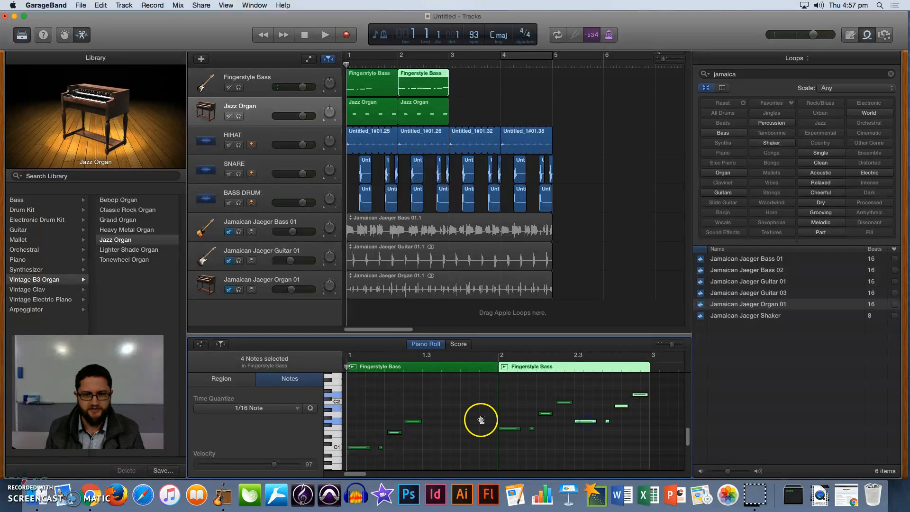
click(358, 447)
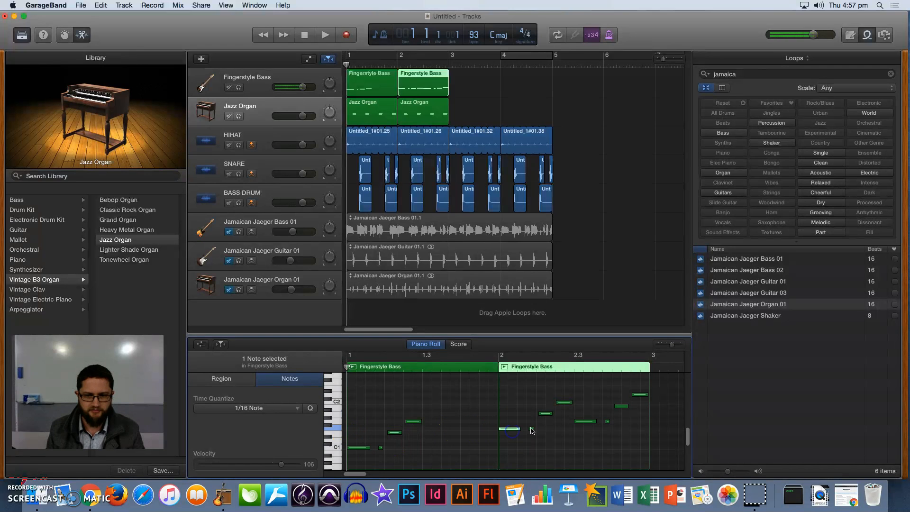
click(587, 422)
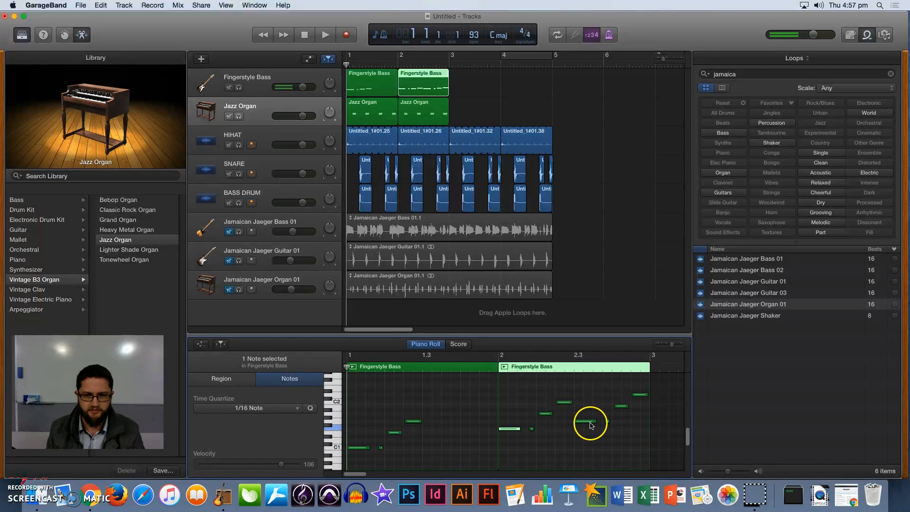
Step: Transpose the first two chords of the bar 2 Jazz Organ region up to F and the last two up to G, and play the result
click(418, 118)
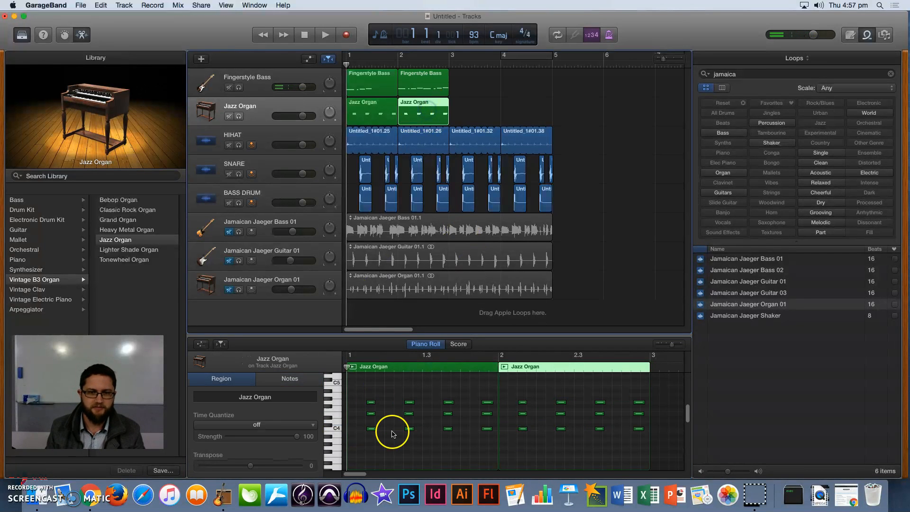
drag(505, 388, 523, 413)
drag(587, 443, 663, 380)
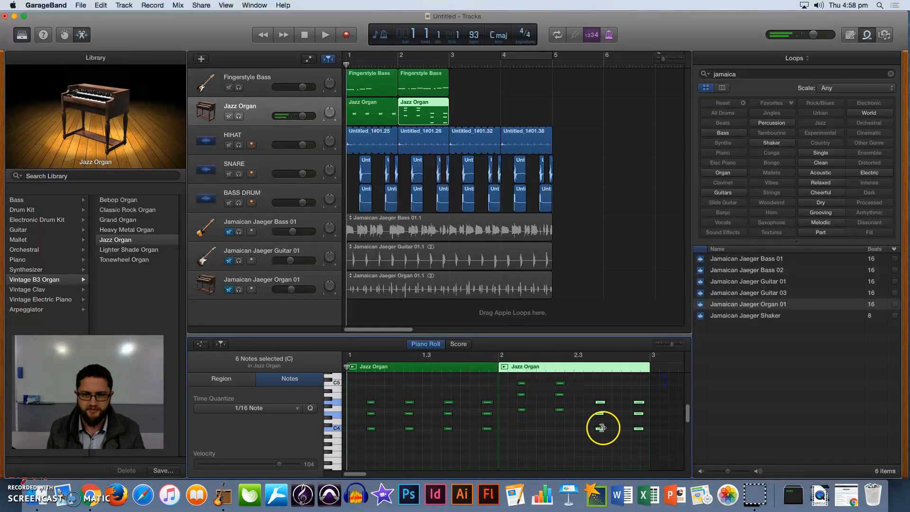
drag(600, 428, 597, 402)
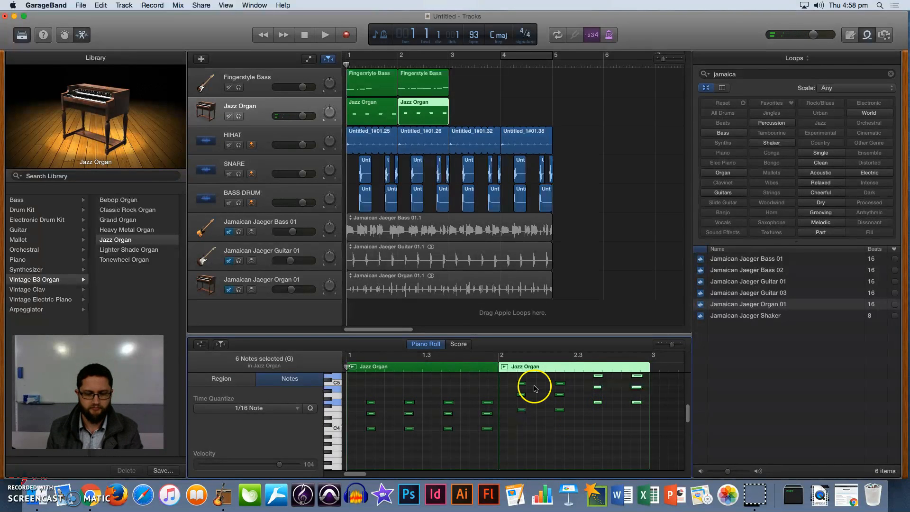
key(space)
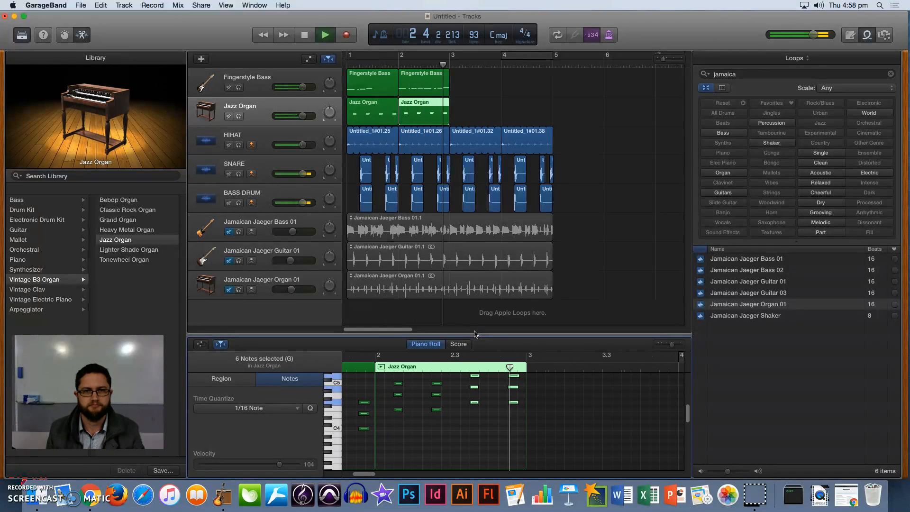
key(space)
key(Return)
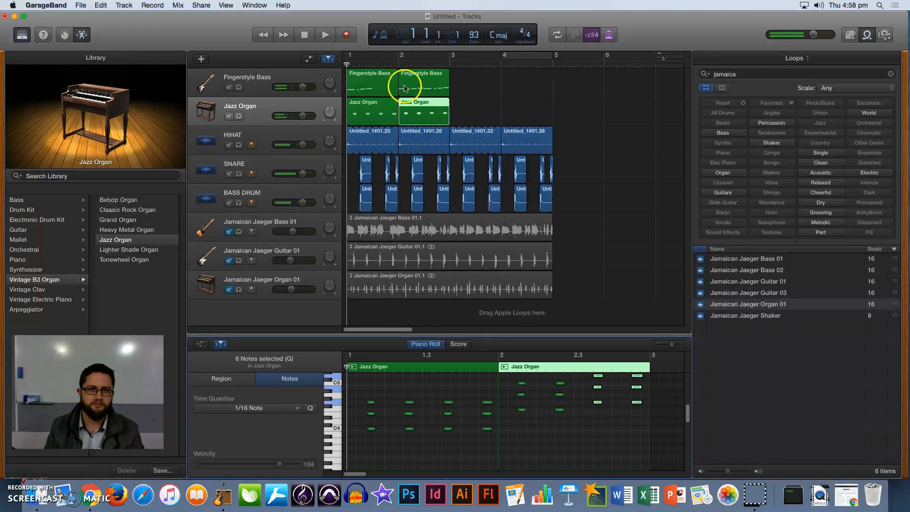
Step: Copy the Fingerstyle Bass and Jazz Organ regions of bars 1 and 2 to bars 3 and 4
click(381, 85)
shift+click(426, 124)
shift+click(423, 86)
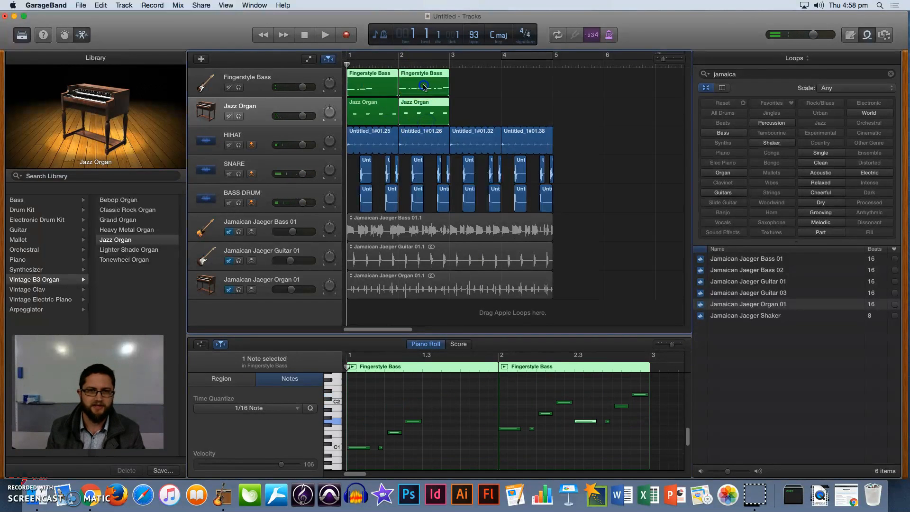
shift+click(373, 112)
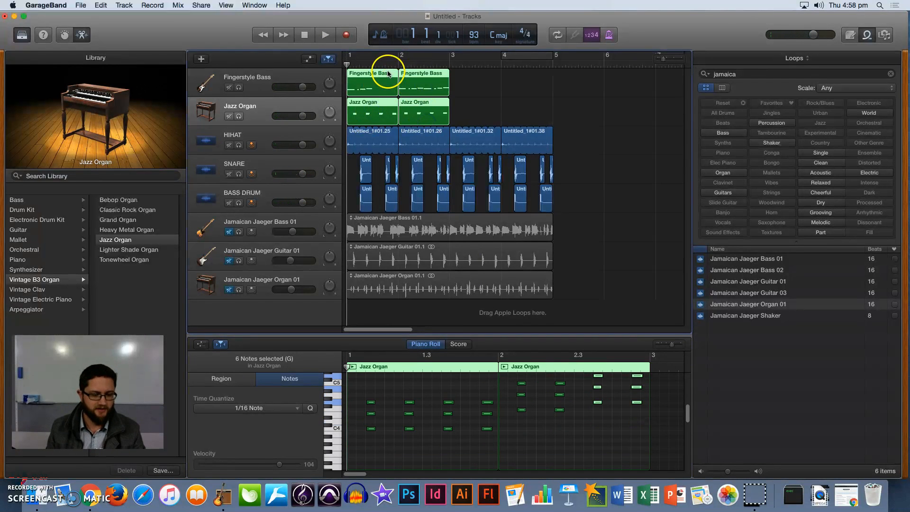
drag(375, 77, 478, 83)
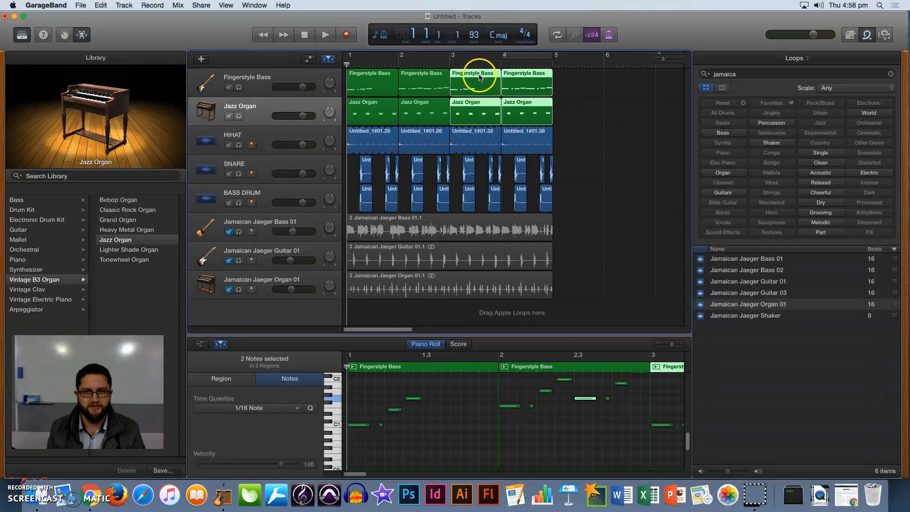
Step: Select the Fingerstyle Bass regions in bars 1 and 2, keeping track automation hidden
click(383, 86)
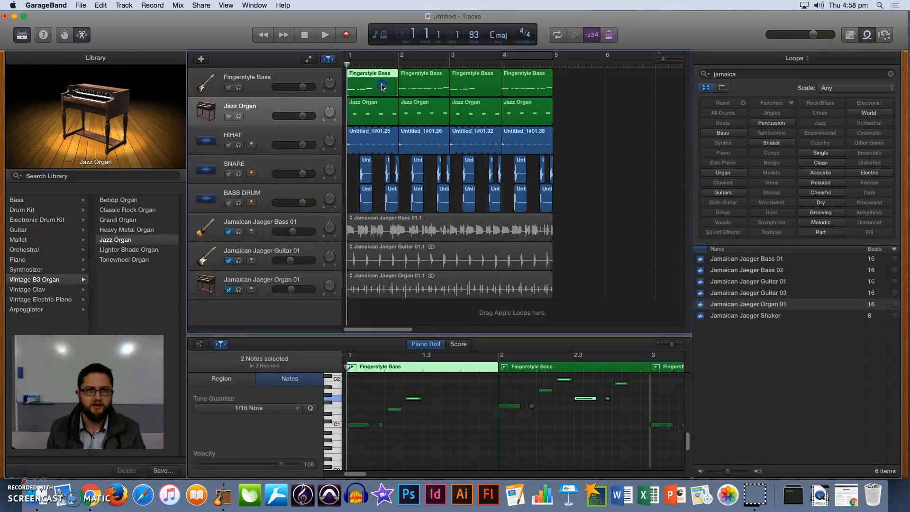
shift+click(417, 83)
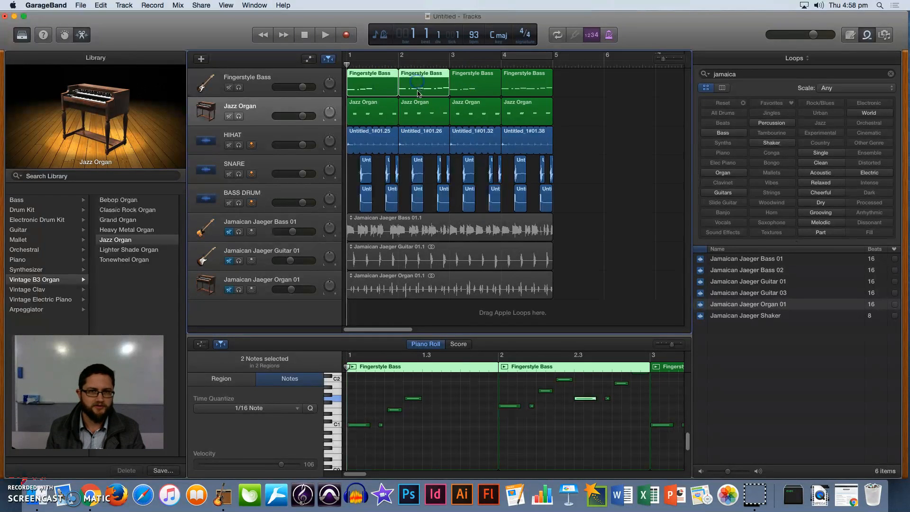
click(368, 74)
click(378, 89)
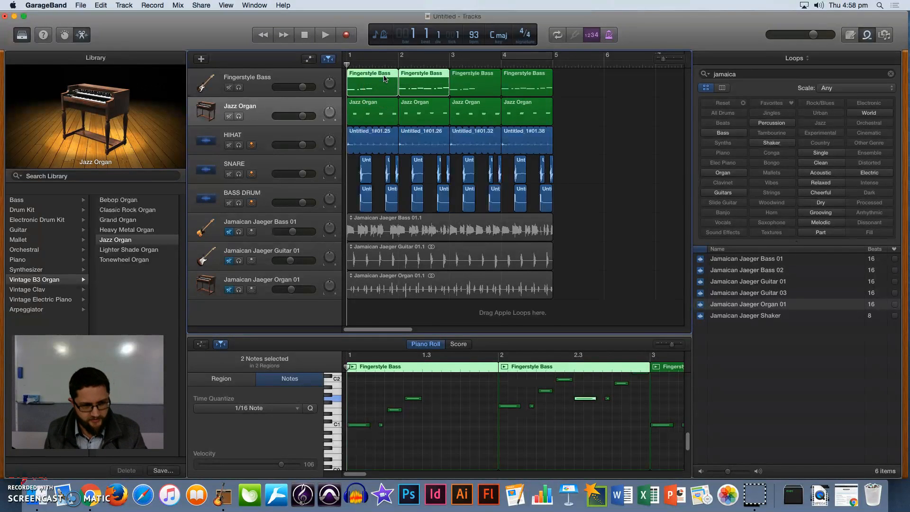
key(a)
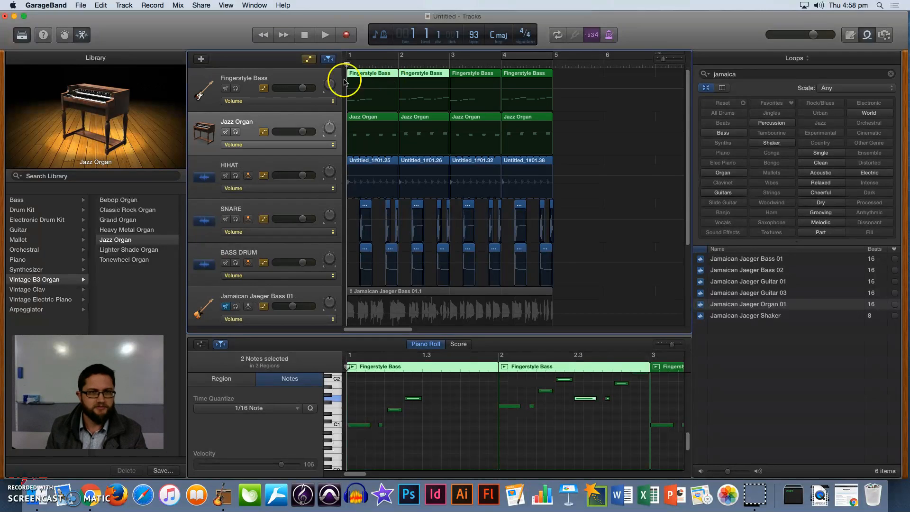
click(310, 58)
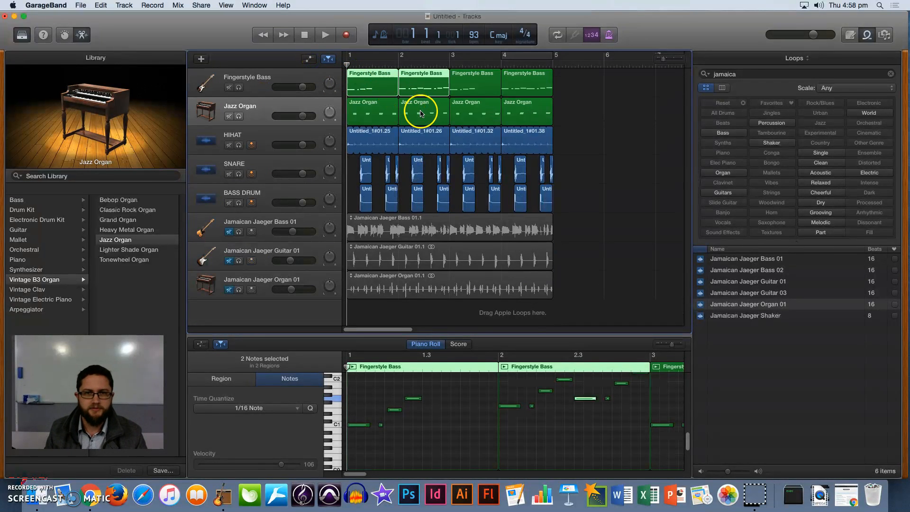